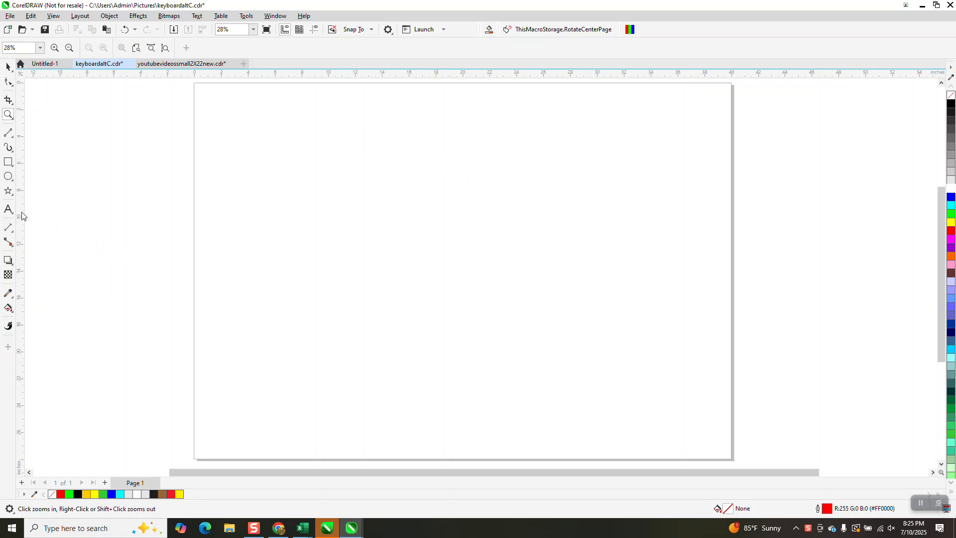
- Draw a star about 13.7 by 13 inches centred on the page and give it 5 points
{"action": "left_click", "coordinate": [9, 191]}
{"action": "left_click", "coordinate": [38, 201]}
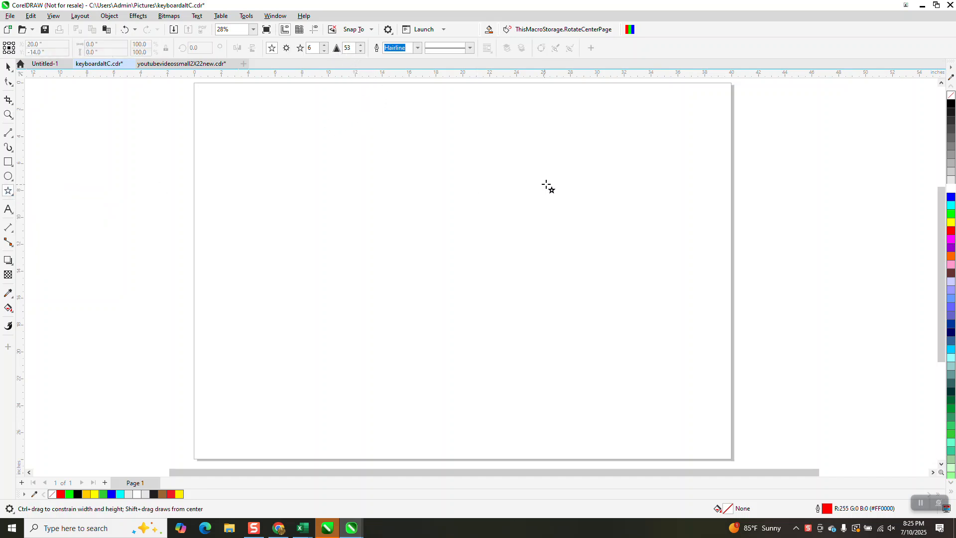
{"action": "left_click_drag", "start_coordinate": [555, 182], "coordinate": [420, 387]}
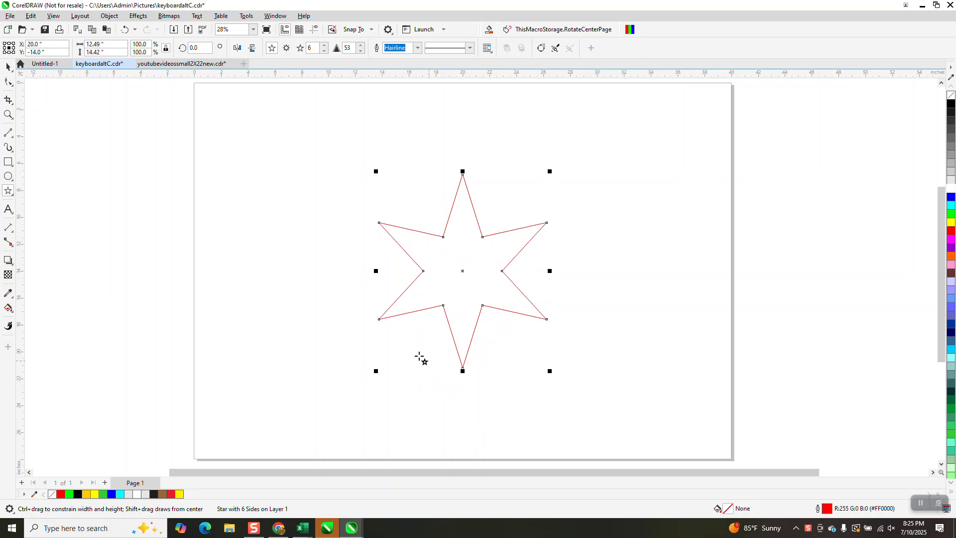
{"action": "left_click", "coordinate": [324, 51]}
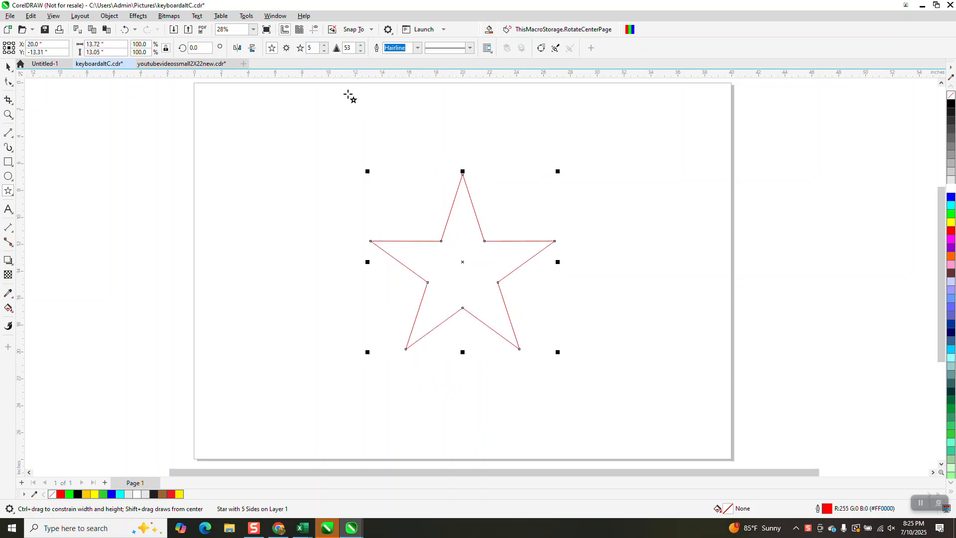
- Convert the star to curves and break it apart at all ten nodes
{"action": "left_click", "coordinate": [110, 17]}
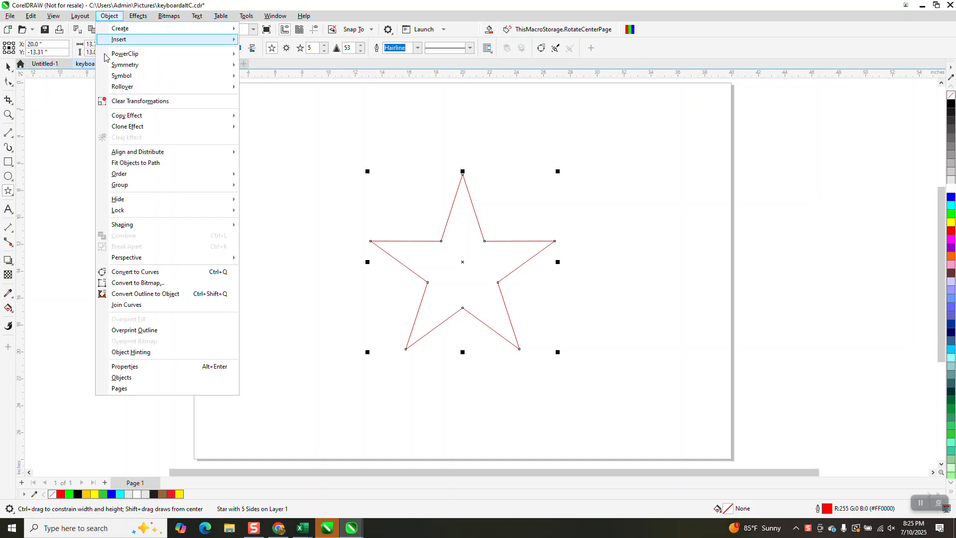
{"action": "mouse_move", "coordinate": [110, 130]}
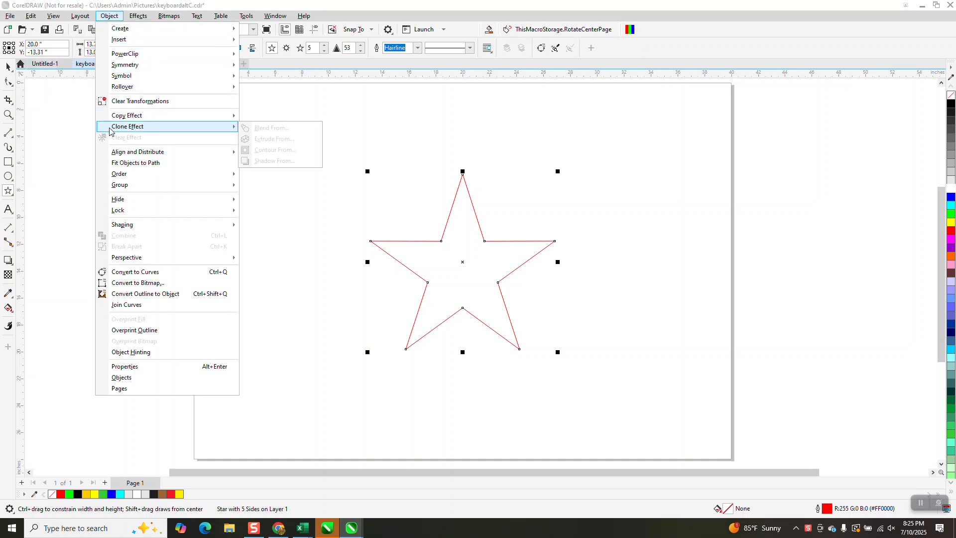
{"action": "left_click", "coordinate": [145, 272]}
{"action": "left_click", "coordinate": [8, 81]}
{"action": "left_click_drag", "start_coordinate": [363, 153], "coordinate": [607, 384]}
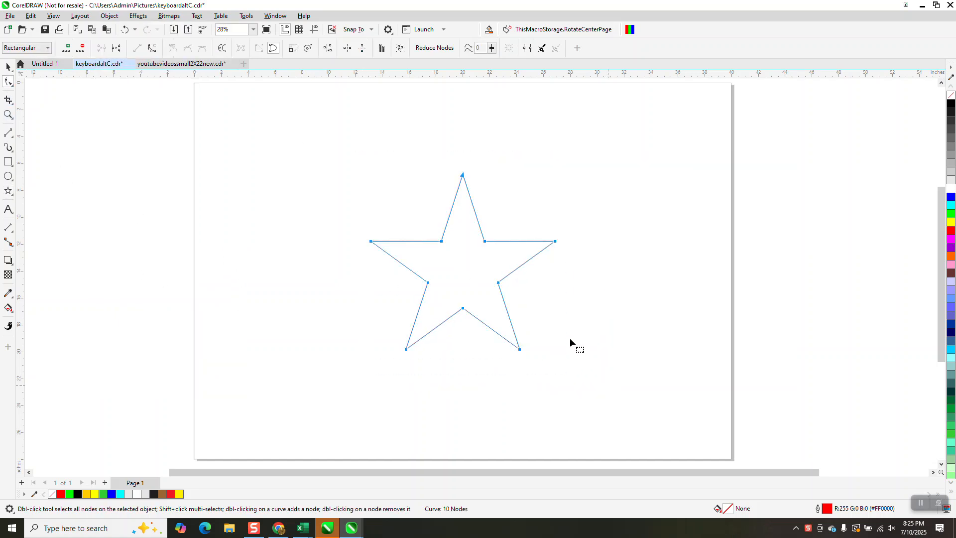
{"action": "right_click", "coordinate": [486, 244]}
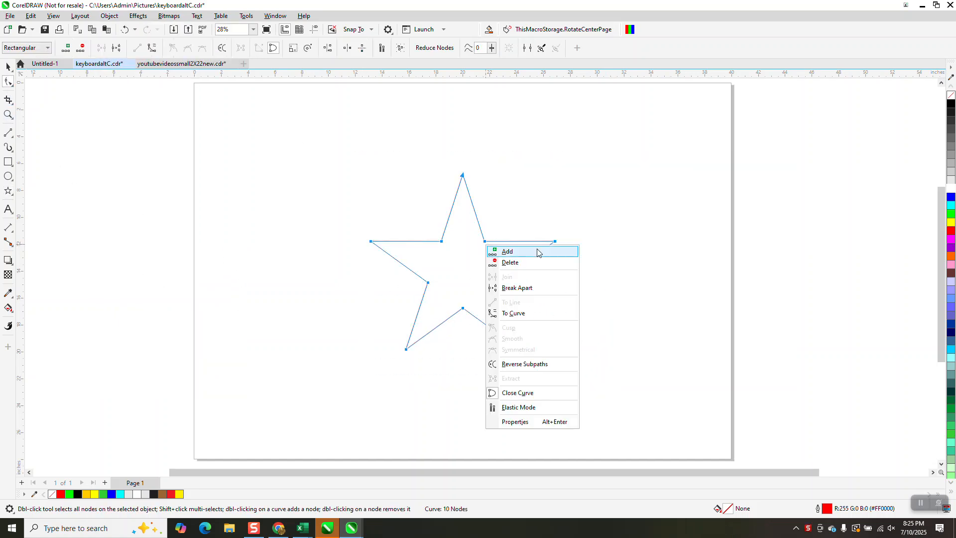
{"action": "left_click", "coordinate": [538, 289]}
- Break the star curve apart into separate line objects
{"action": "left_click_drag", "start_coordinate": [360, 218], "coordinate": [610, 386]}
{"action": "left_click", "coordinate": [109, 16]}
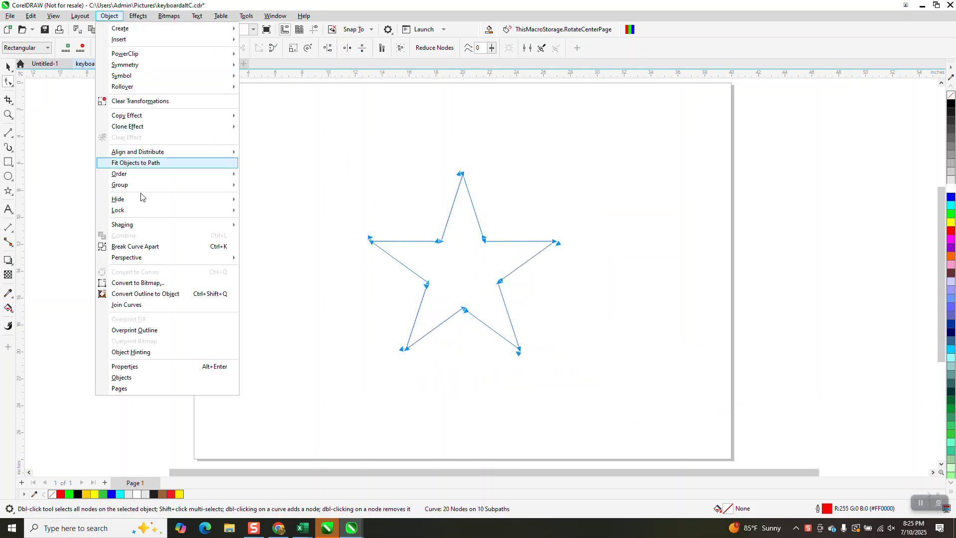
{"action": "left_click", "coordinate": [158, 247]}
{"action": "left_click", "coordinate": [284, 180]}
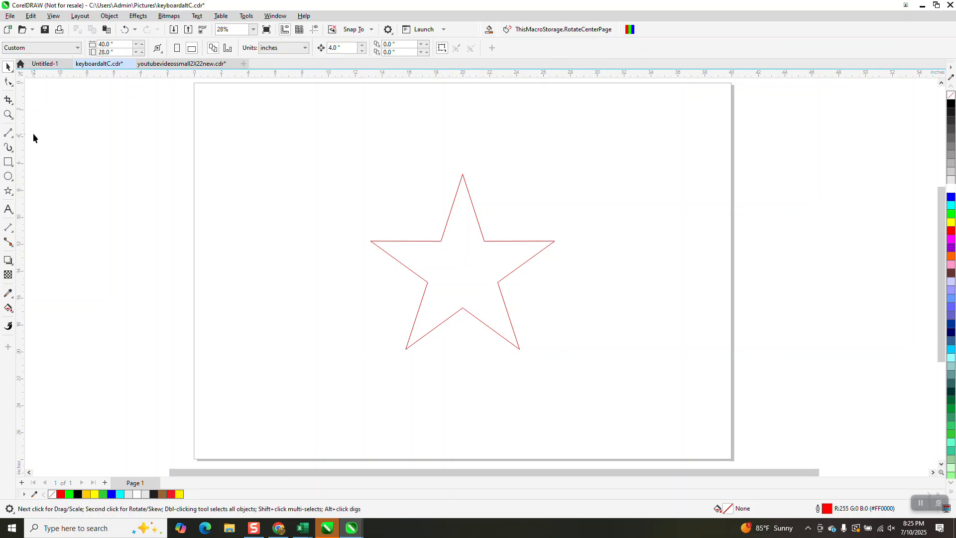
- Reverse the subpath direction of the horizontal line forming the top edge of the star's left arm
{"action": "left_click", "coordinate": [11, 115]}
{"action": "left_click_drag", "start_coordinate": [356, 150], "coordinate": [541, 315]}
{"action": "left_click", "coordinate": [10, 83]}
{"action": "left_click", "coordinate": [487, 217]}
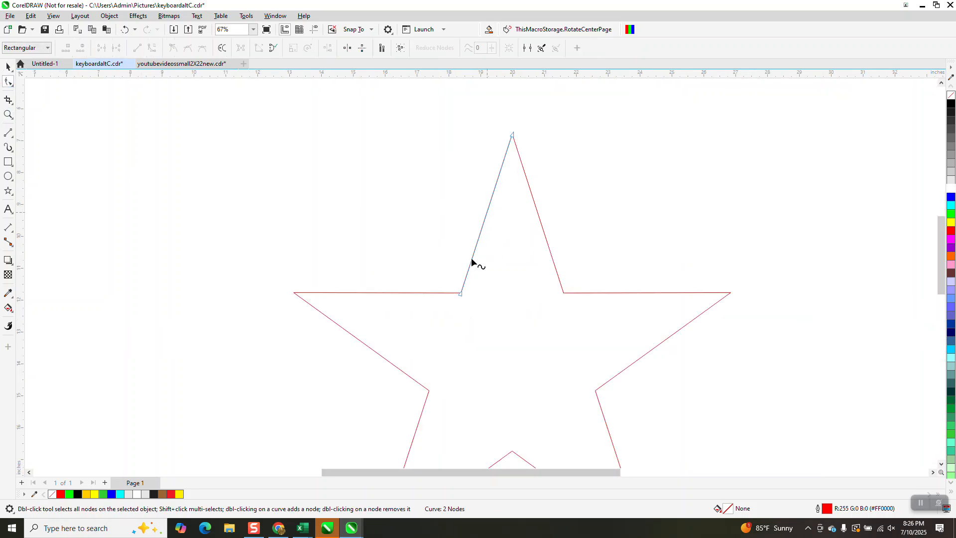
{"action": "left_click", "coordinate": [388, 293]}
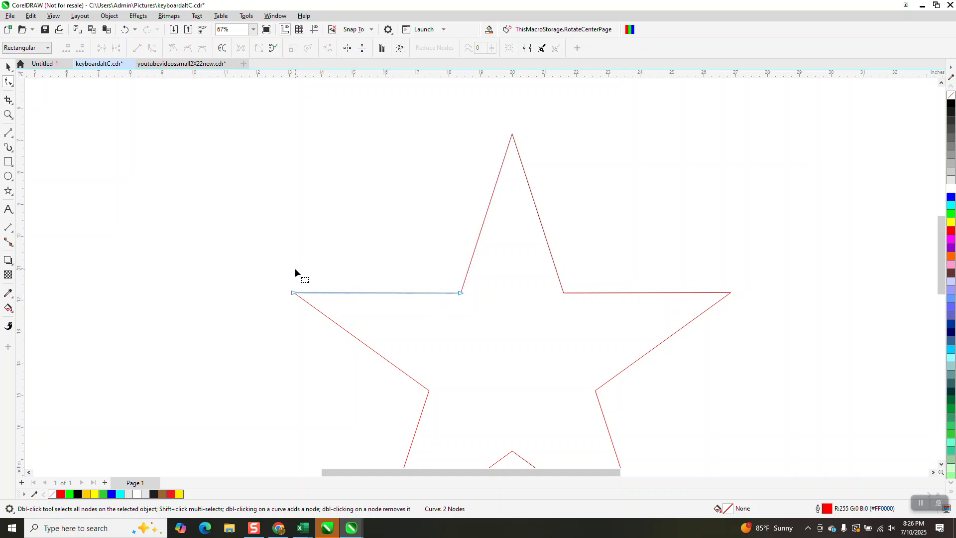
{"action": "left_click_drag", "start_coordinate": [455, 317], "coordinate": [475, 315]}
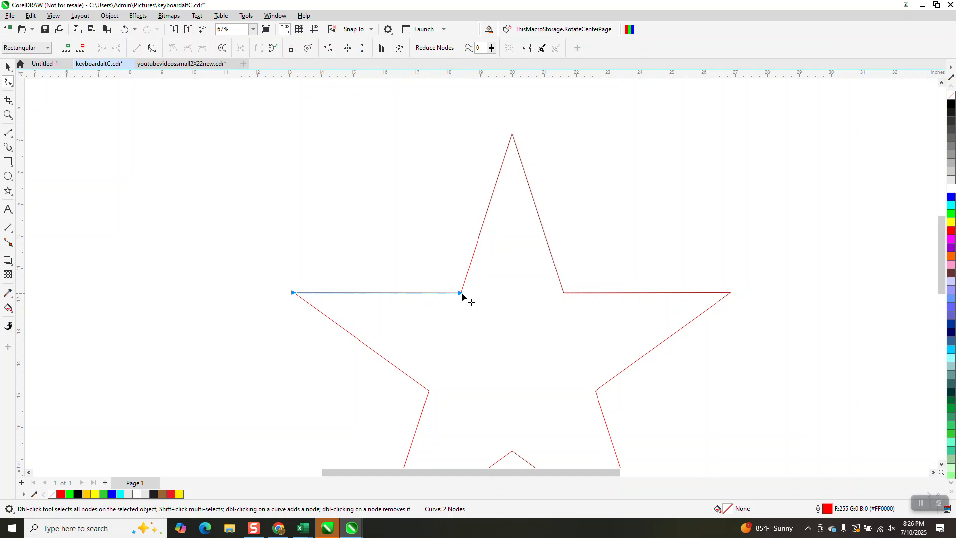
{"action": "right_click", "coordinate": [472, 296]}
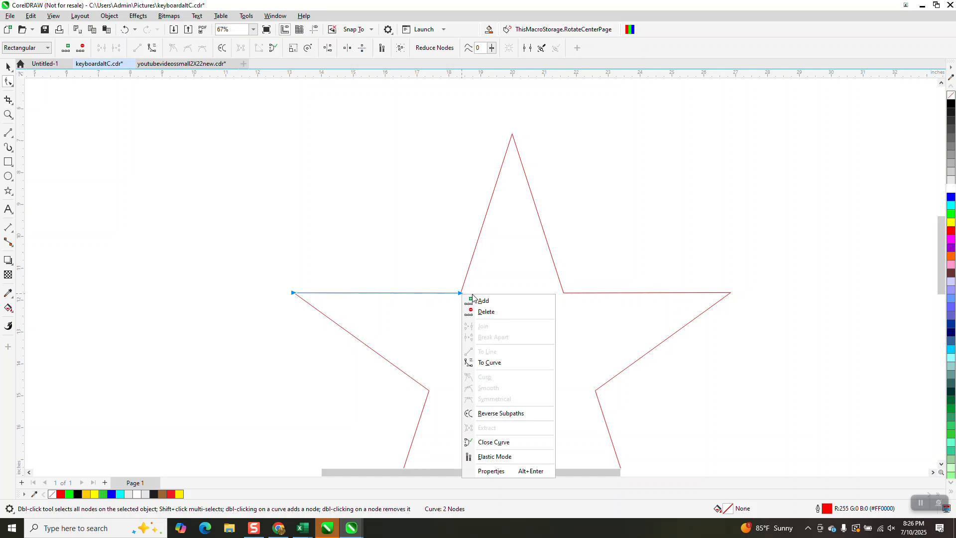
{"action": "left_click", "coordinate": [502, 412]}
{"action": "scroll", "coordinate": [286, 245], "scroll_direction": "down", "scroll_amount": 1}
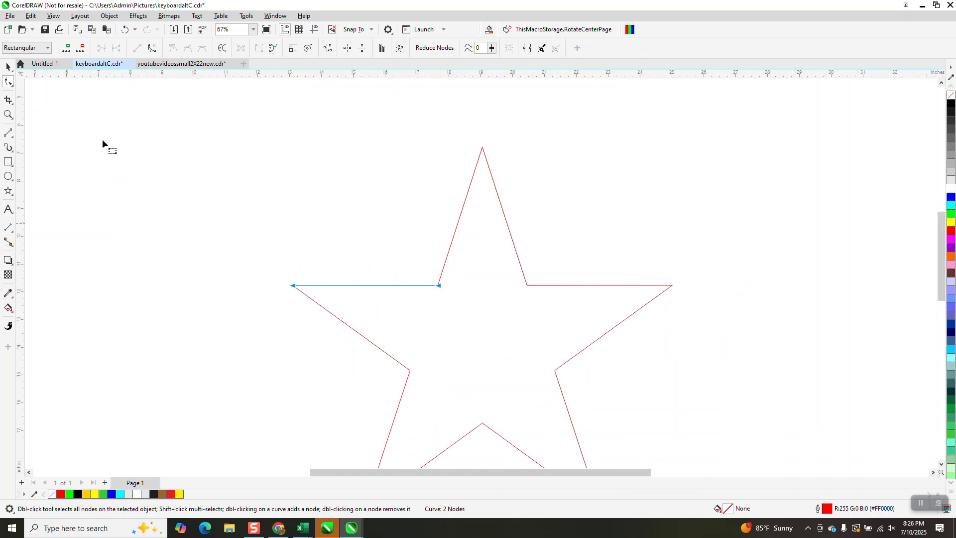
- Apply a tapered Artistic Media preset stroke to the slanted line left of the star's top point, with a width of 0.6 inches
{"action": "left_click", "coordinate": [8, 67]}
{"action": "left_click", "coordinate": [380, 149]}
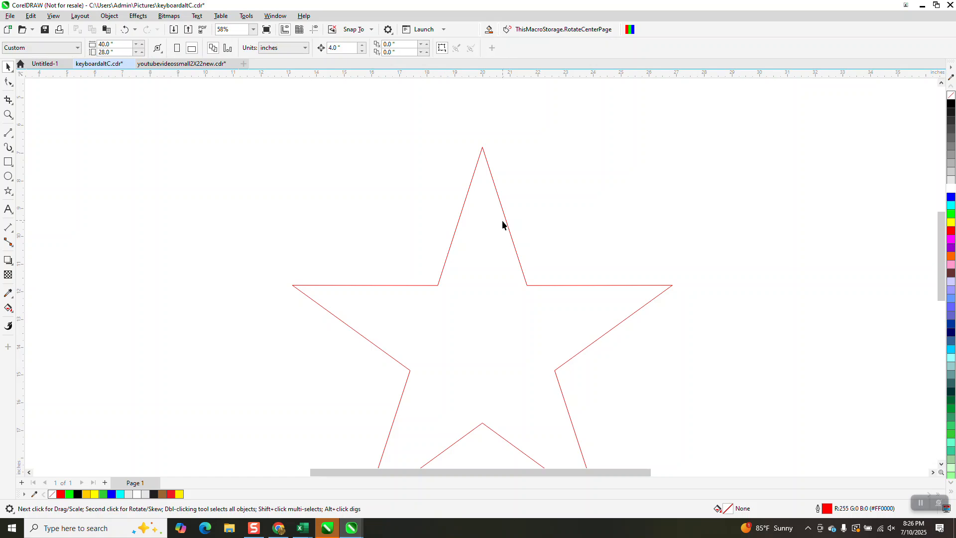
{"action": "left_click", "coordinate": [462, 210]}
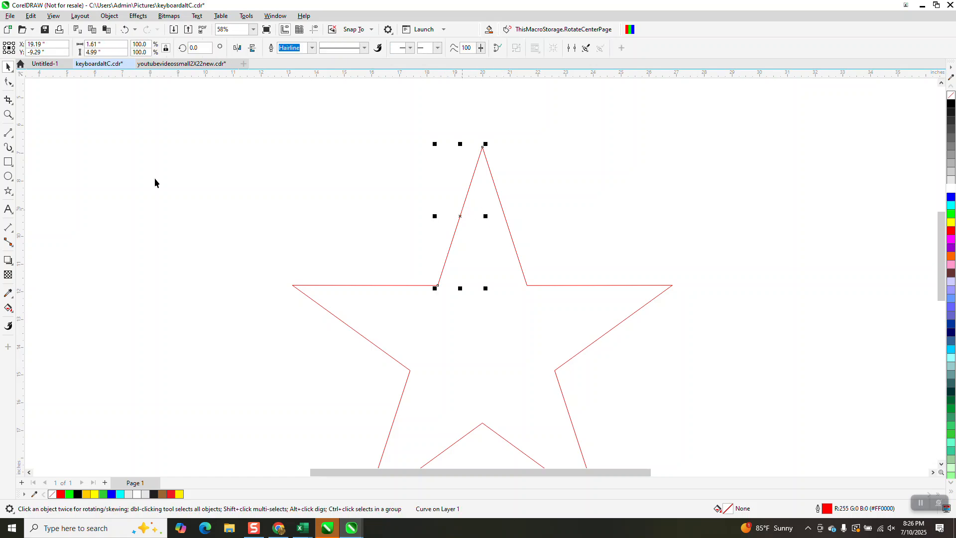
{"action": "left_click", "coordinate": [14, 155]}
{"action": "left_click", "coordinate": [44, 144]}
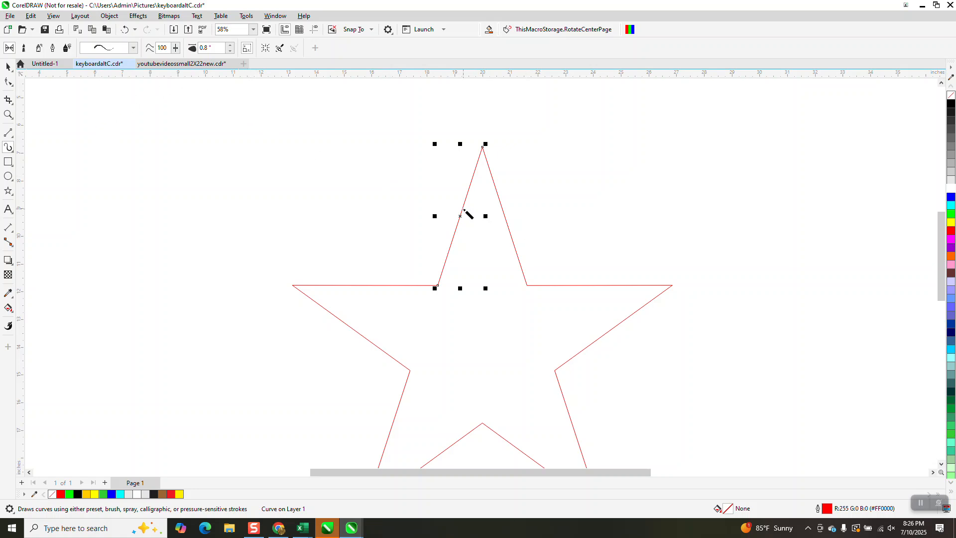
{"action": "left_click", "coordinate": [230, 51]}
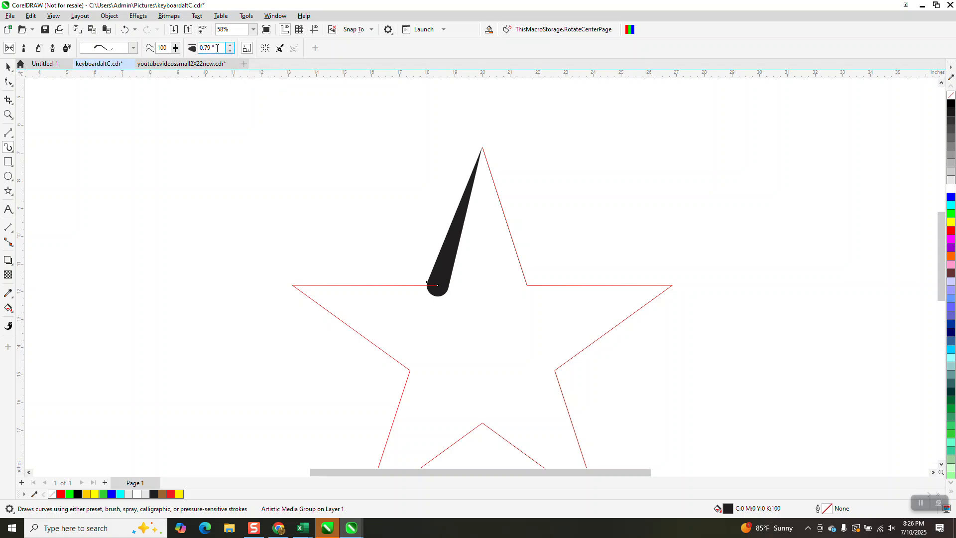
{"action": "left_click", "coordinate": [218, 50]}
{"action": "type", "text": "0.6"}
{"action": "key", "text": "Return"}
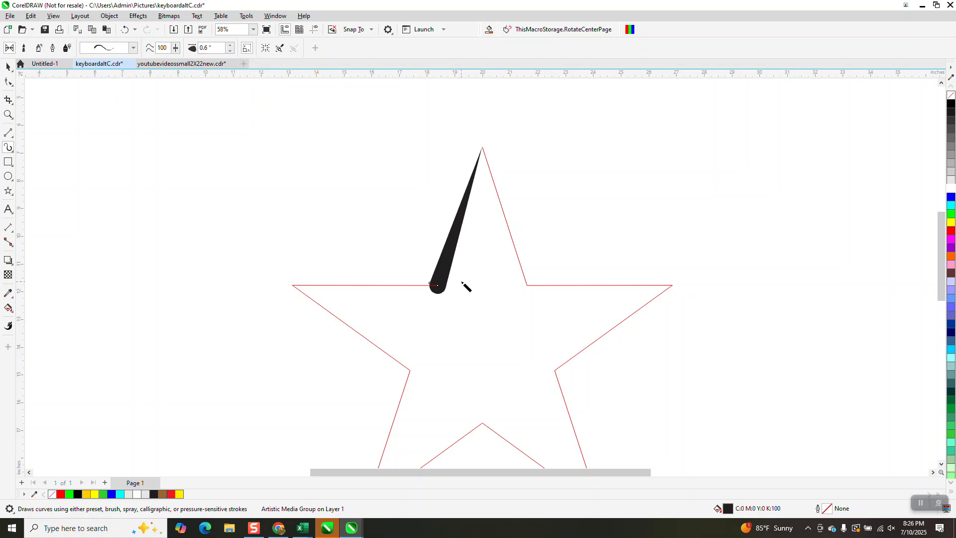
- Apply the same 0.6-inch tapered Artistic Media stroke to the left arm's horizontal line
{"action": "left_click", "coordinate": [403, 287]}
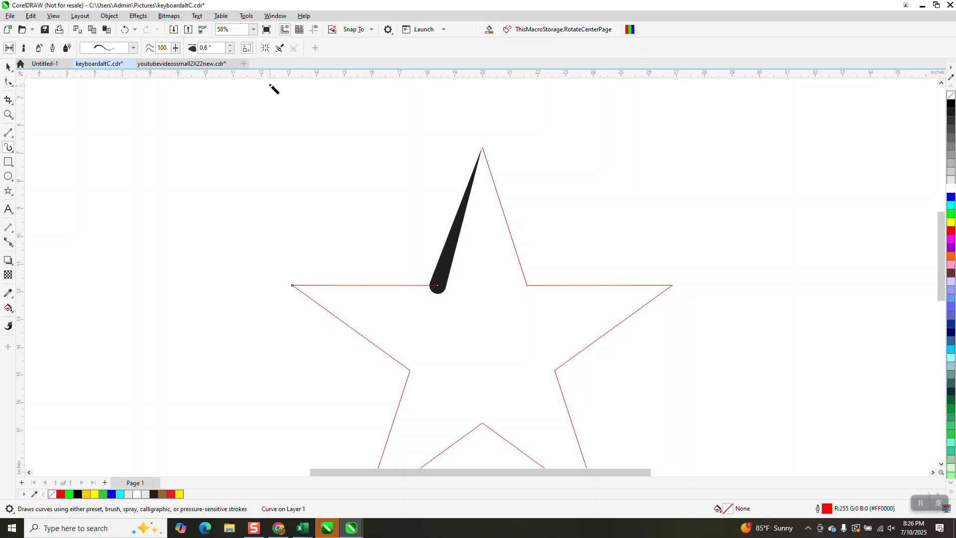
{"action": "left_click", "coordinate": [230, 51]}
{"action": "left_click", "coordinate": [229, 45]}
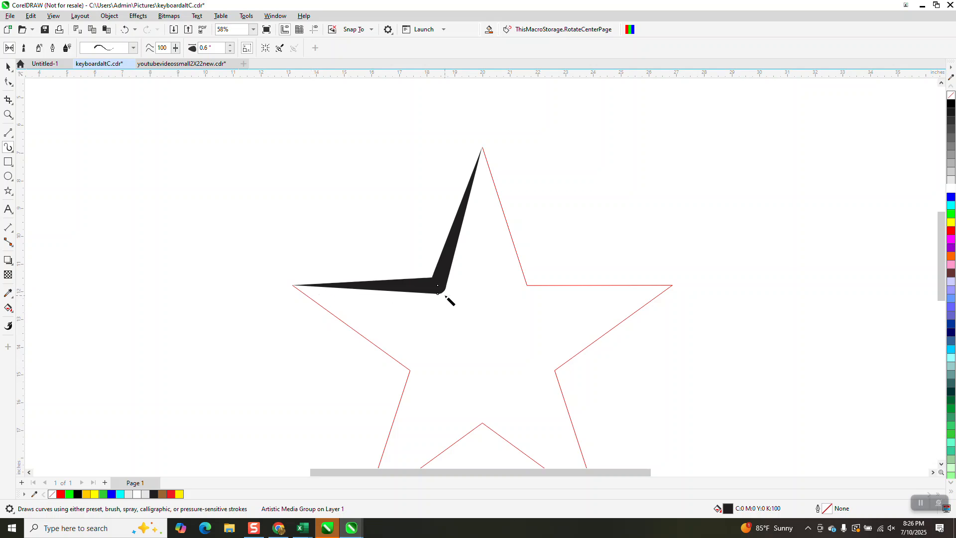
- Select both Artistic Media strokes and break them apart from their underlying paths
{"action": "left_click", "coordinate": [8, 67]}
{"action": "scroll", "coordinate": [225, 127], "scroll_direction": "down", "scroll_amount": 1}
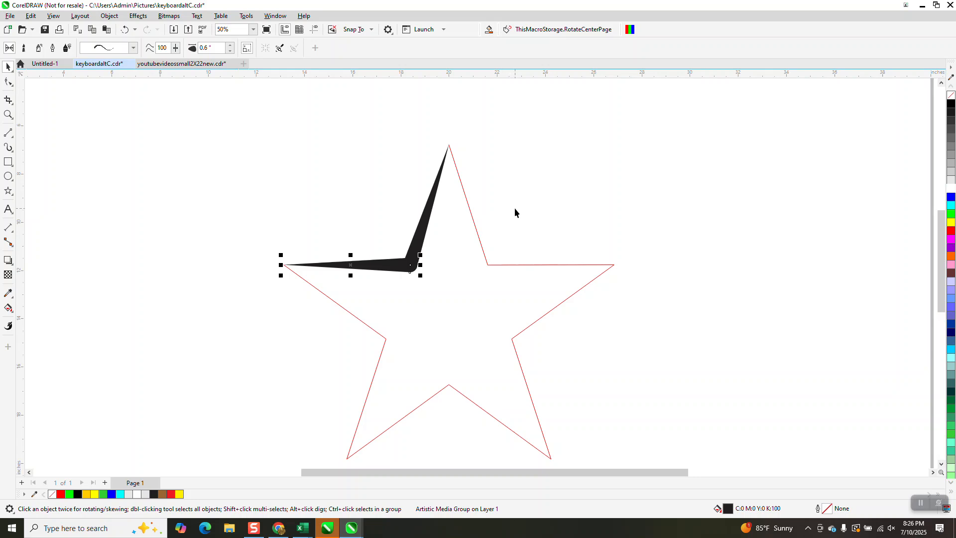
{"action": "left_click_drag", "start_coordinate": [522, 309], "coordinate": [522, 310]}
{"action": "left_click", "coordinate": [110, 15]}
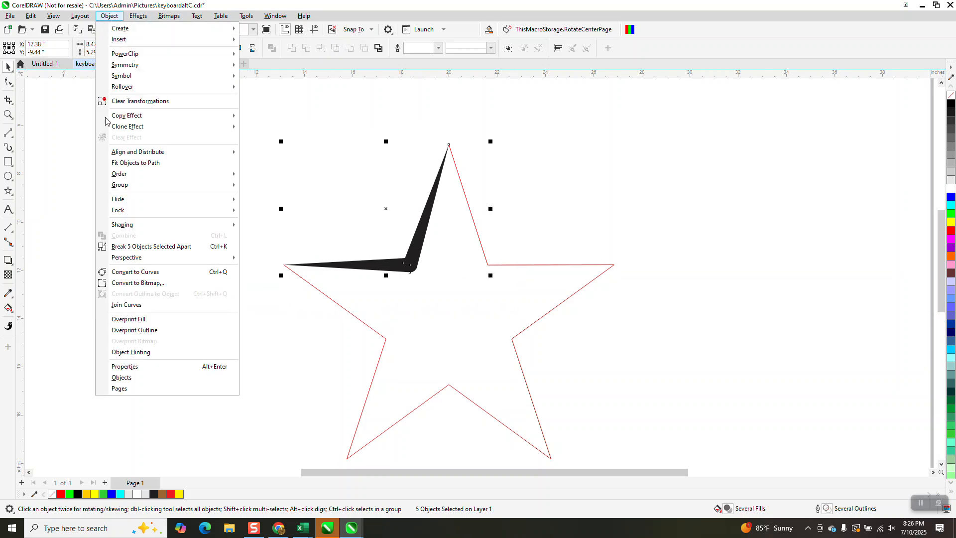
{"action": "left_click", "coordinate": [151, 247]}
- Shift the leftover horizontal path 4 inches left and the leftover slanted path 4 inches right, out of the black strokes
{"action": "left_click", "coordinate": [388, 282]}
{"action": "left_click", "coordinate": [397, 270]}
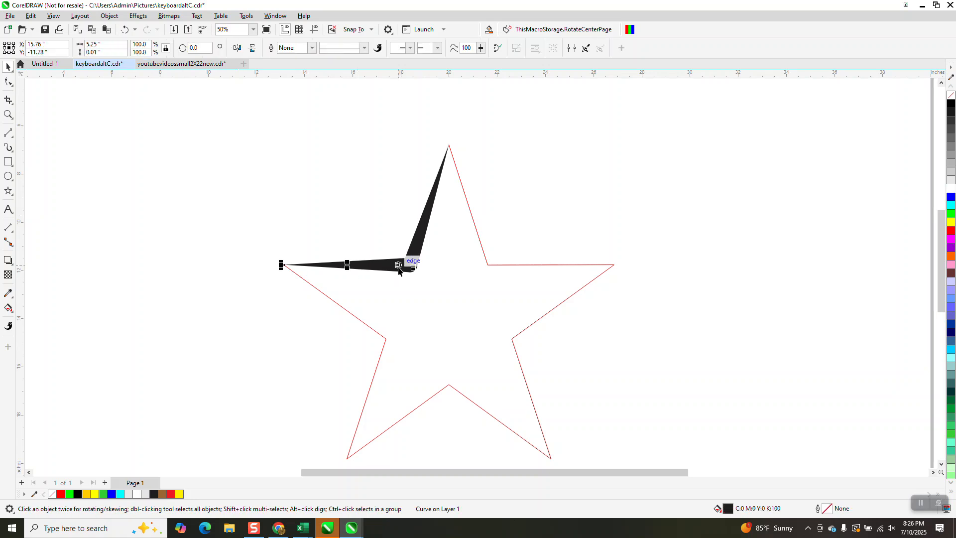
{"action": "key", "text": "Left"}
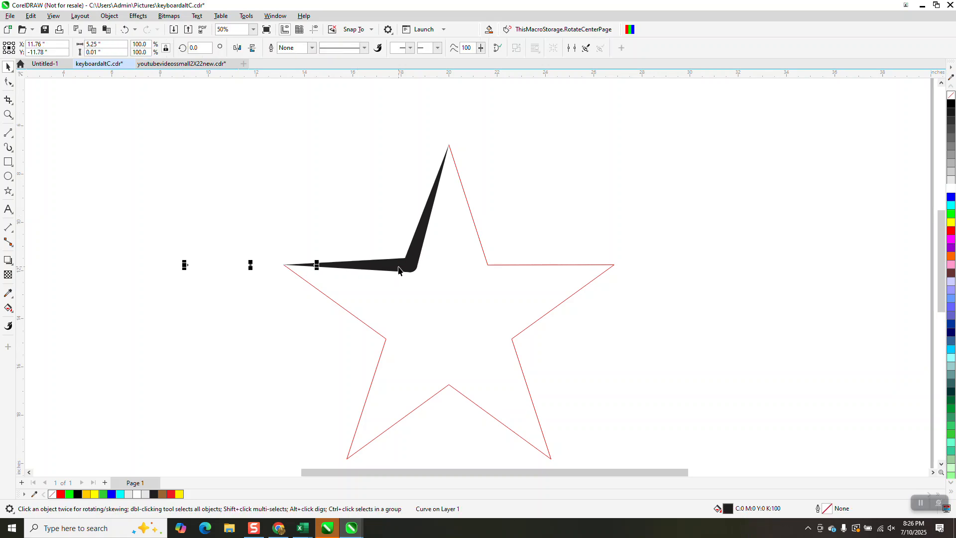
{"action": "left_click", "coordinate": [446, 258]}
{"action": "left_click", "coordinate": [417, 245]}
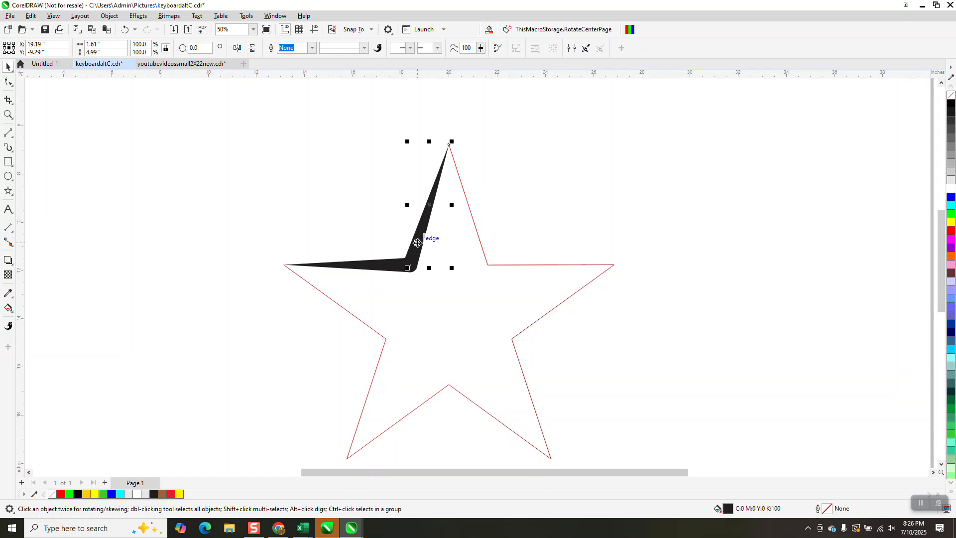
{"action": "key", "text": "Right"}
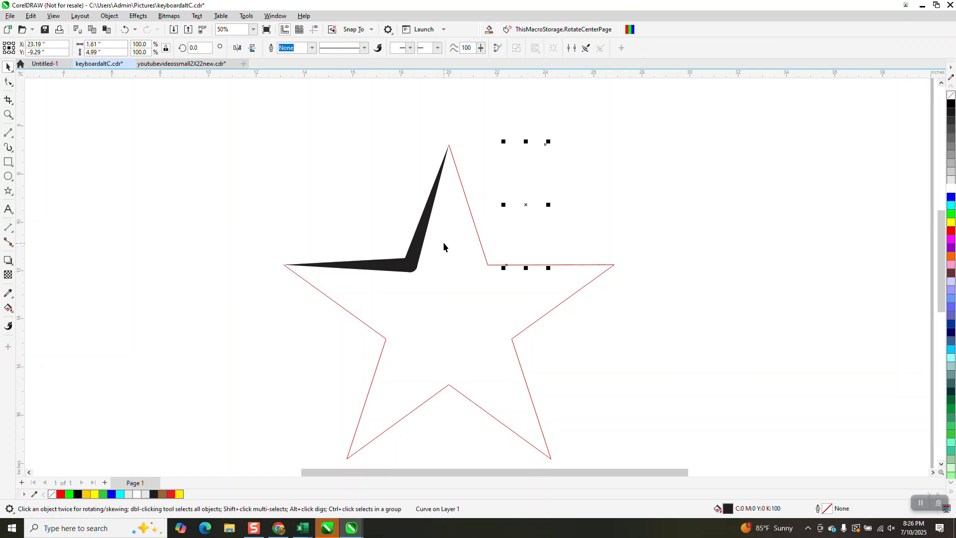
- Try shifting the slanted black stroke 4 inches left and undo the move
{"action": "left_click", "coordinate": [295, 181]}
{"action": "left_click_drag", "start_coordinate": [324, 215], "coordinate": [489, 294]}
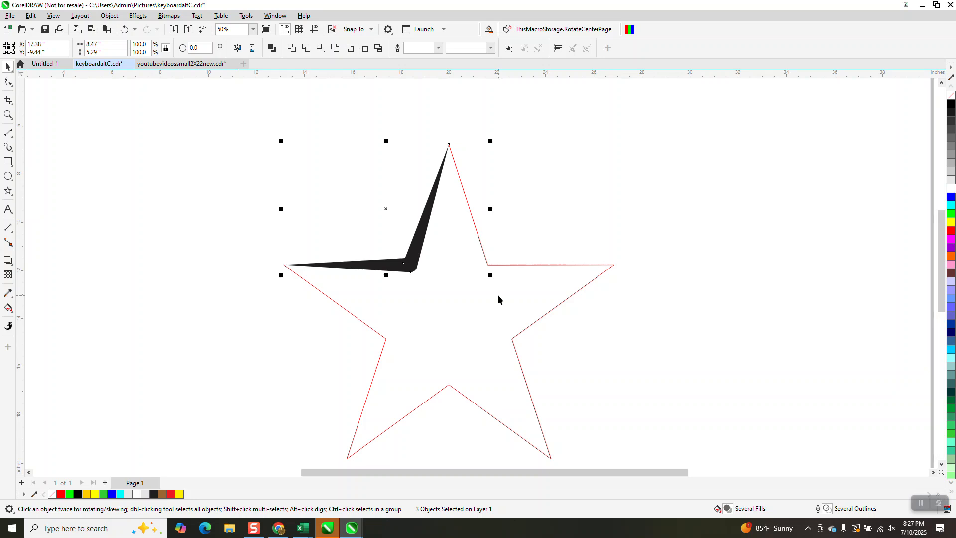
{"action": "left_click", "coordinate": [526, 198]}
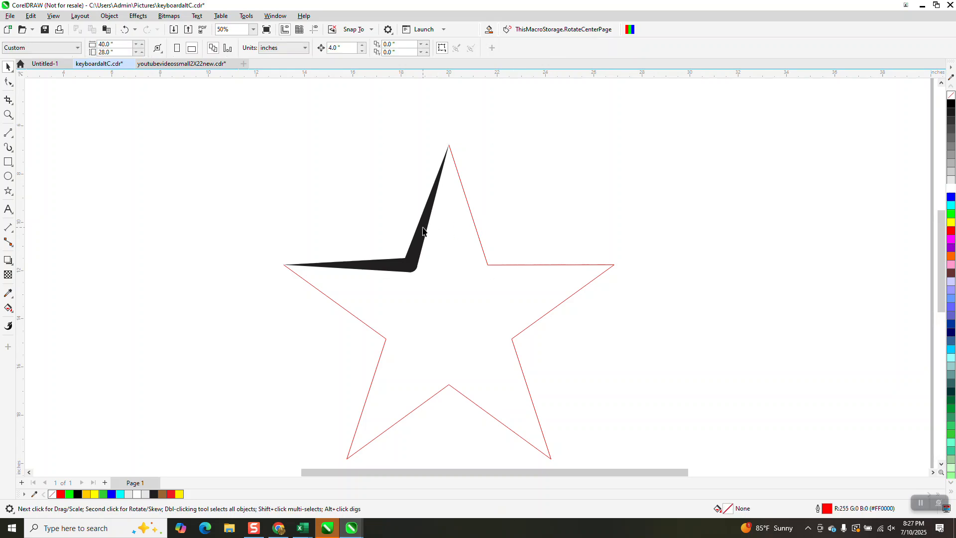
{"action": "left_click", "coordinate": [422, 230]}
{"action": "key", "text": "Left"}
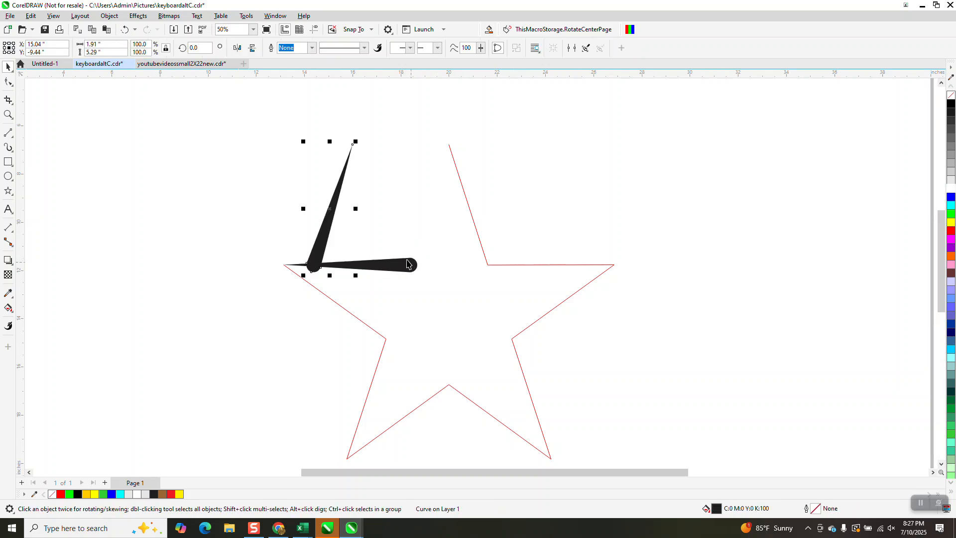
{"action": "left_click", "coordinate": [125, 29]}
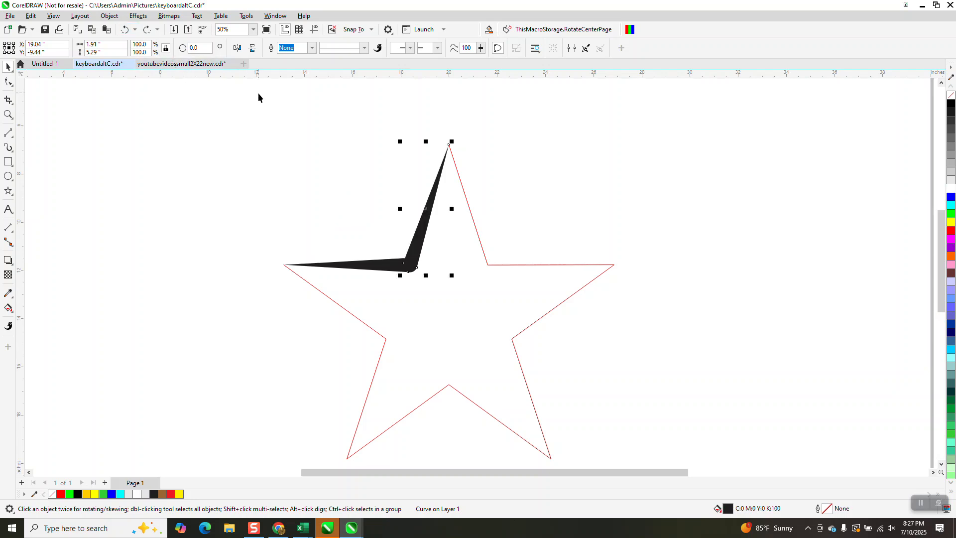
- Group the two black tapered strokes and place the group's rotation centre at the page centre inside the star
{"action": "left_click_drag", "start_coordinate": [300, 240], "coordinate": [467, 307]}
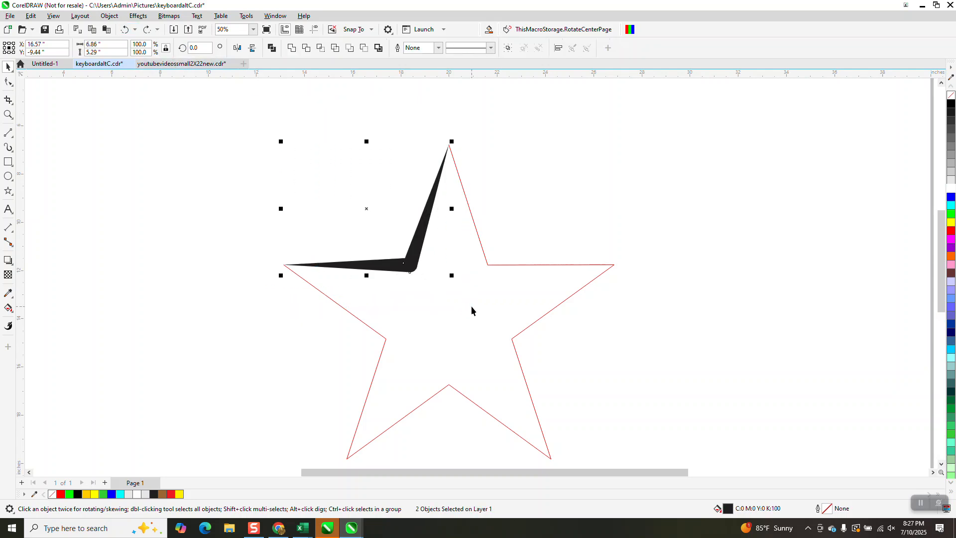
{"action": "key", "text": "ctrl+g"}
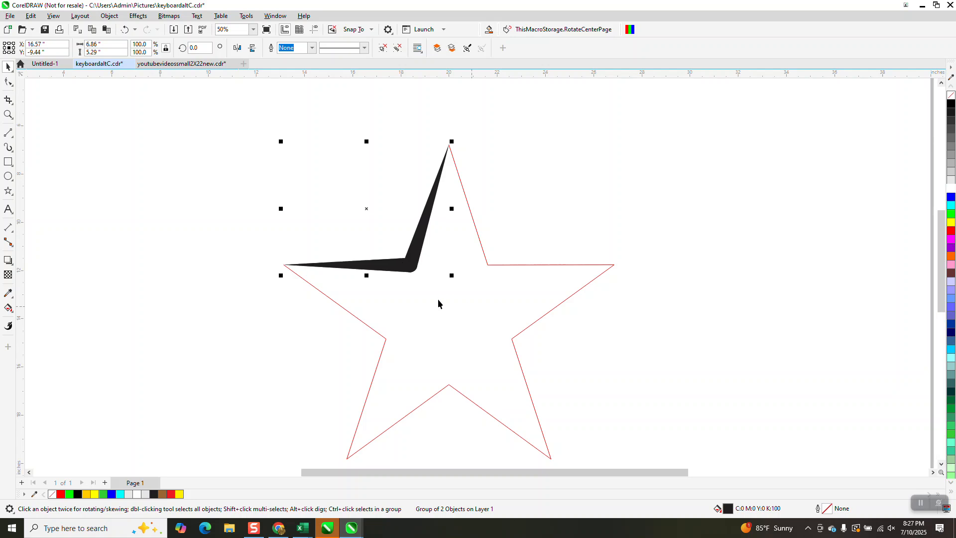
{"action": "left_click", "coordinate": [392, 246]}
{"action": "double_click", "coordinate": [414, 267]}
{"action": "left_click", "coordinate": [46, 92]}
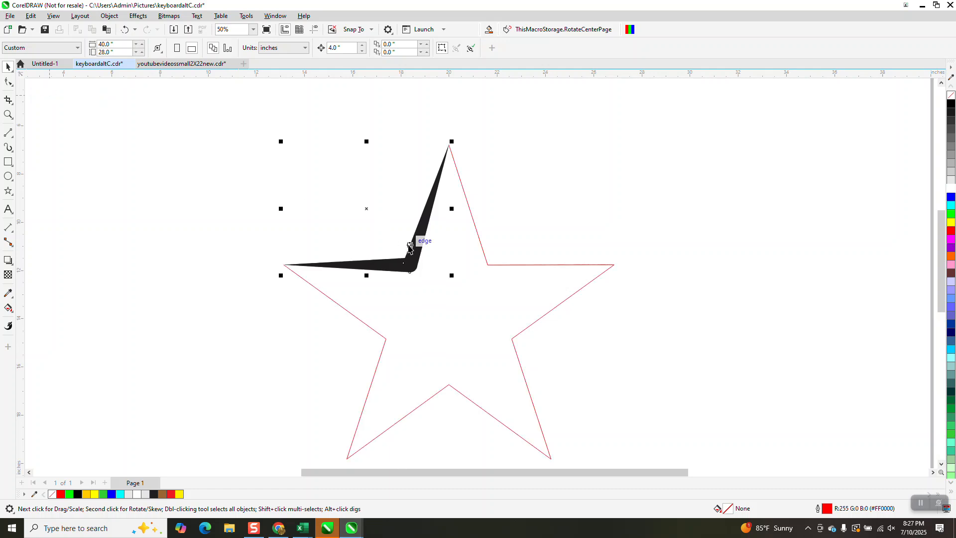
{"action": "left_click", "coordinate": [413, 255]}
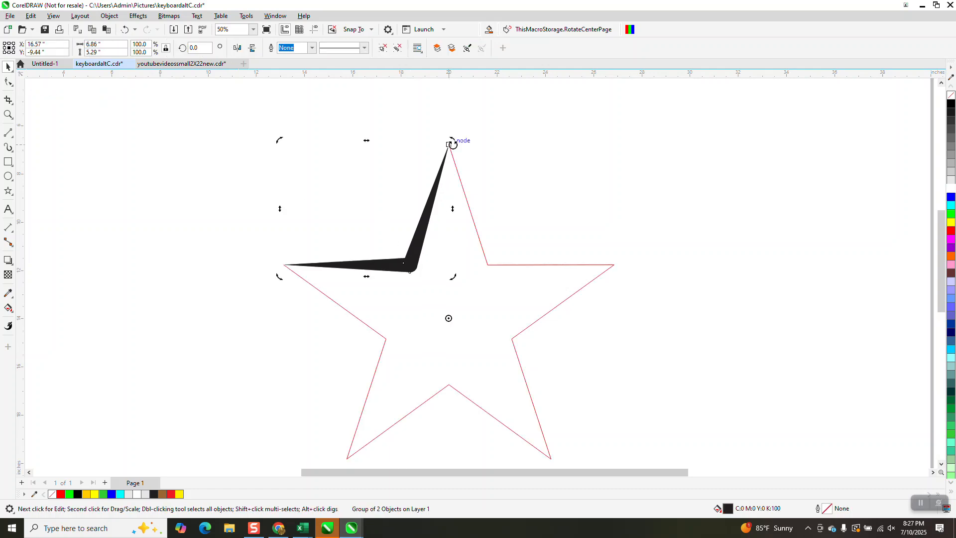
- Rotate a copy of the grouped tapered strokes 72 degrees about the star's centre, onto the lower-left arms
{"action": "left_click_drag", "start_coordinate": [452, 143], "coordinate": [317, 273]}
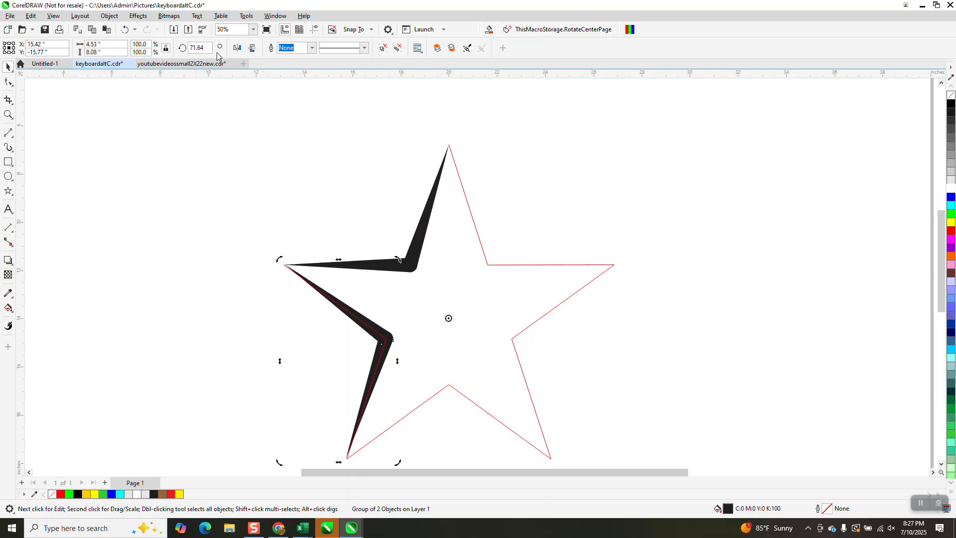
{"action": "type", "text": "70"}
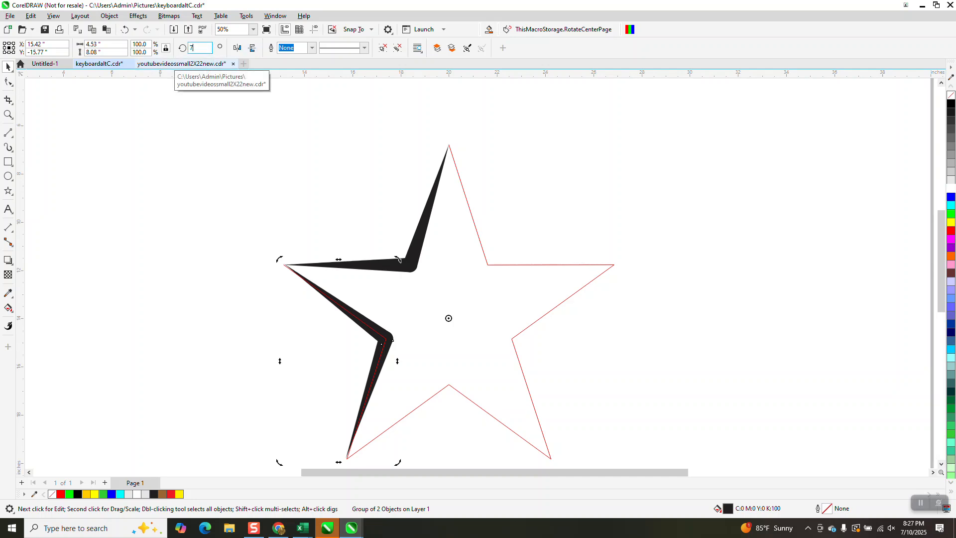
{"action": "key", "text": "Return"}
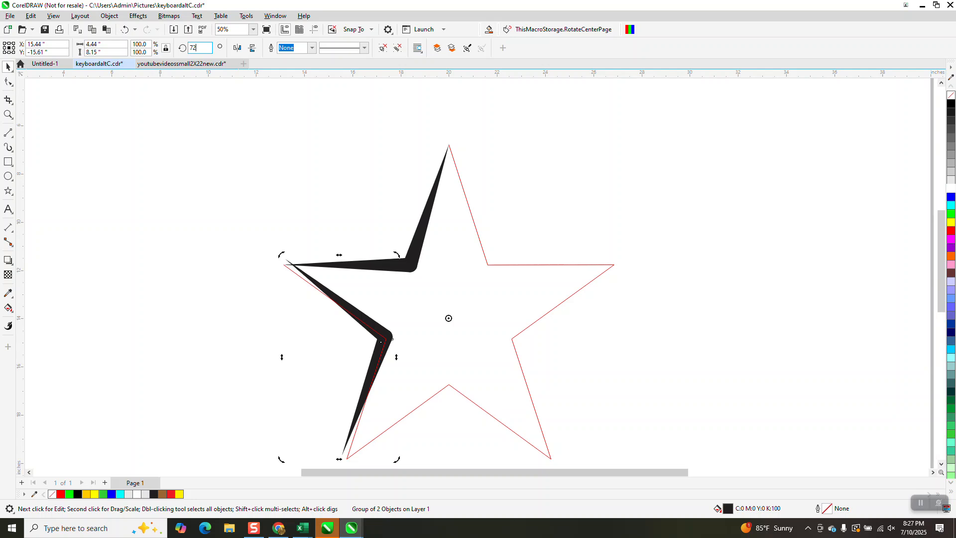
{"action": "left_click", "coordinate": [124, 33]}
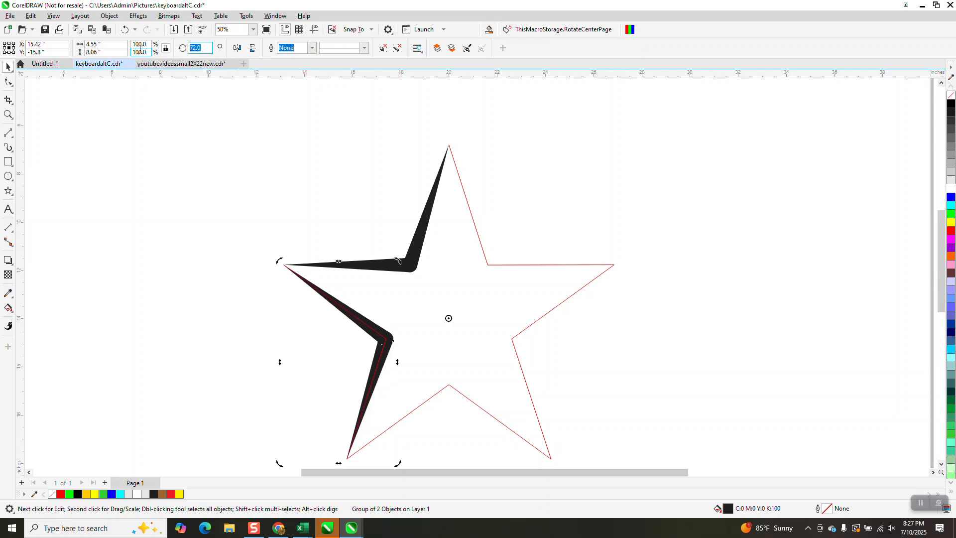
- Rotate another copy of the stroke group to 144 degrees and repeat the rotated copy twice to complete the black star
{"action": "type", "text": "144"}
{"action": "key", "text": "Return"}
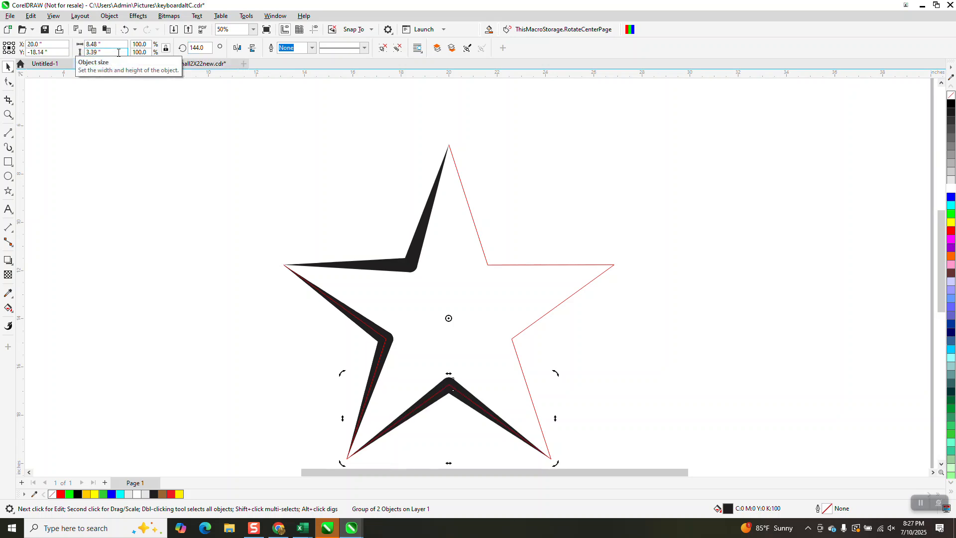
{"action": "key", "text": "ctrl+r"}
{"action": "key", "text": "ctrl+r"}
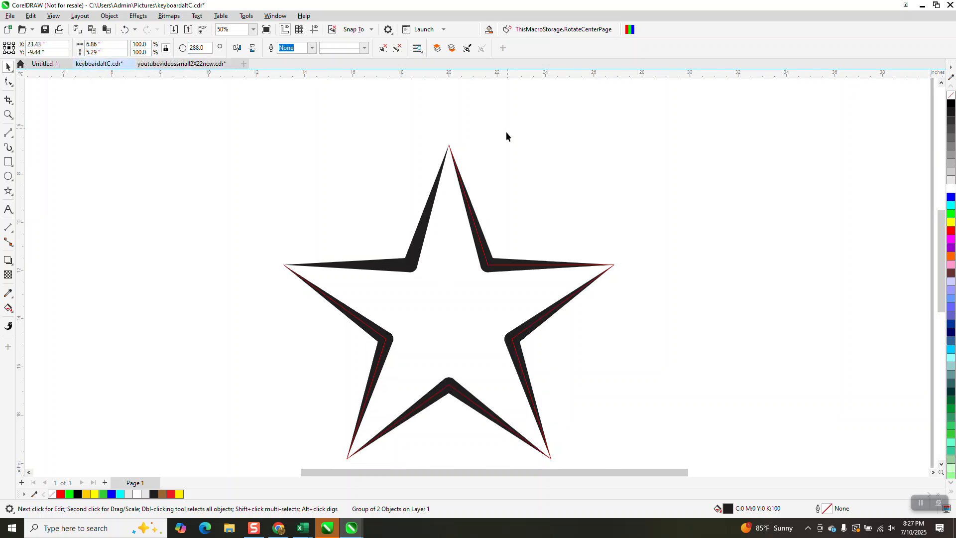
- Delete the slanted red line beneath the upper-right stroke group and undo the deletion of the stroke group itself
{"action": "left_click", "coordinate": [503, 216]}
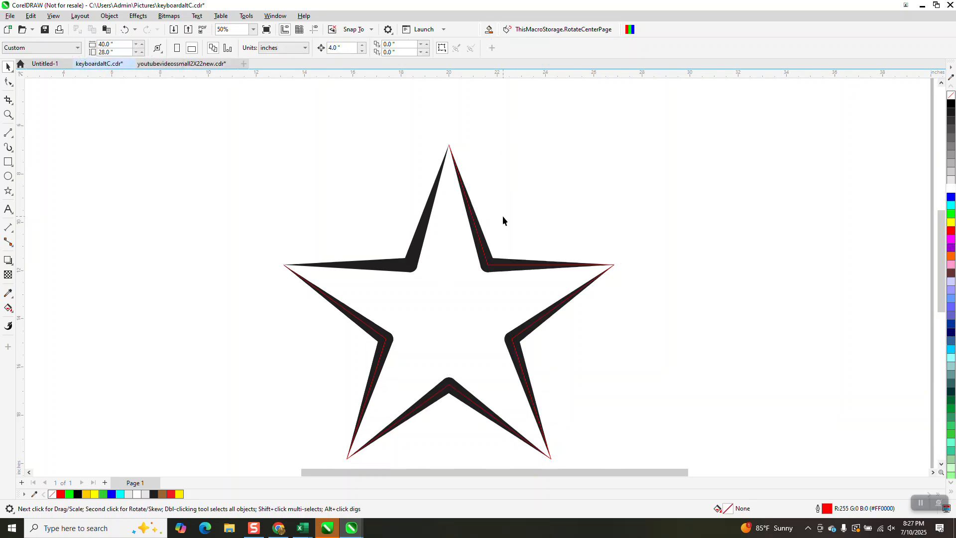
{"action": "left_click", "coordinate": [481, 249]}
{"action": "left_click", "coordinate": [501, 249]}
{"action": "left_click", "coordinate": [505, 263]}
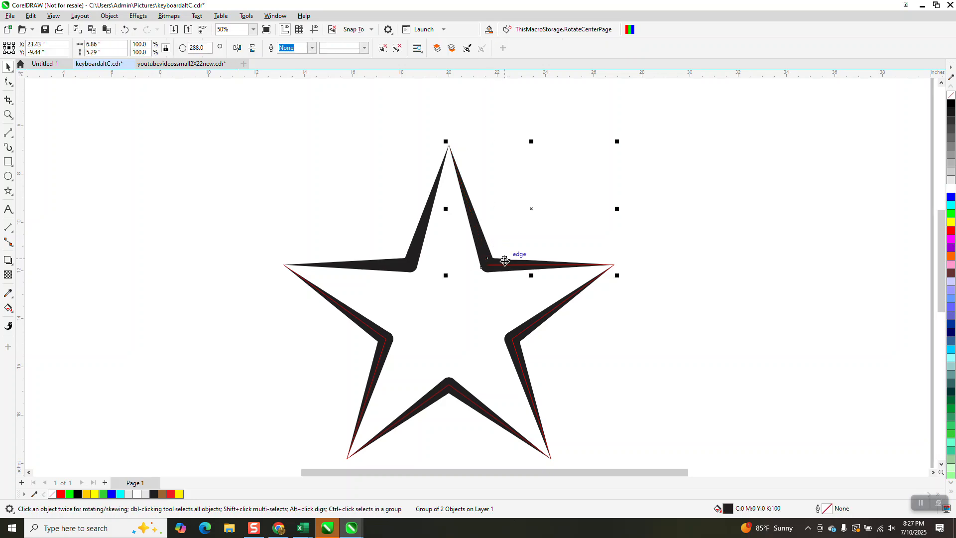
{"action": "key", "text": "Delete"}
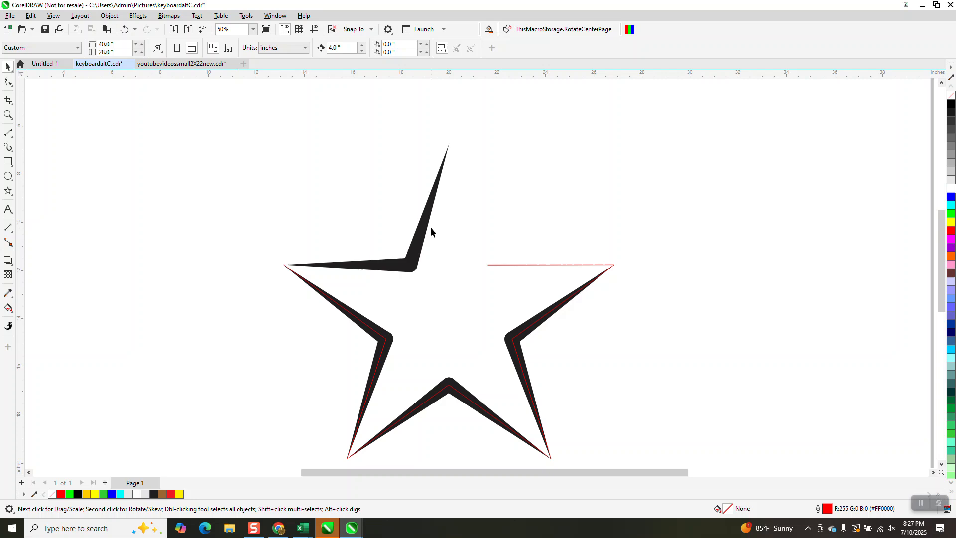
{"action": "left_click", "coordinate": [126, 29]}
- Set the nudge distance to 10 inches and shift each of the five black stroke groups right by that distance
{"action": "left_click", "coordinate": [301, 135]}
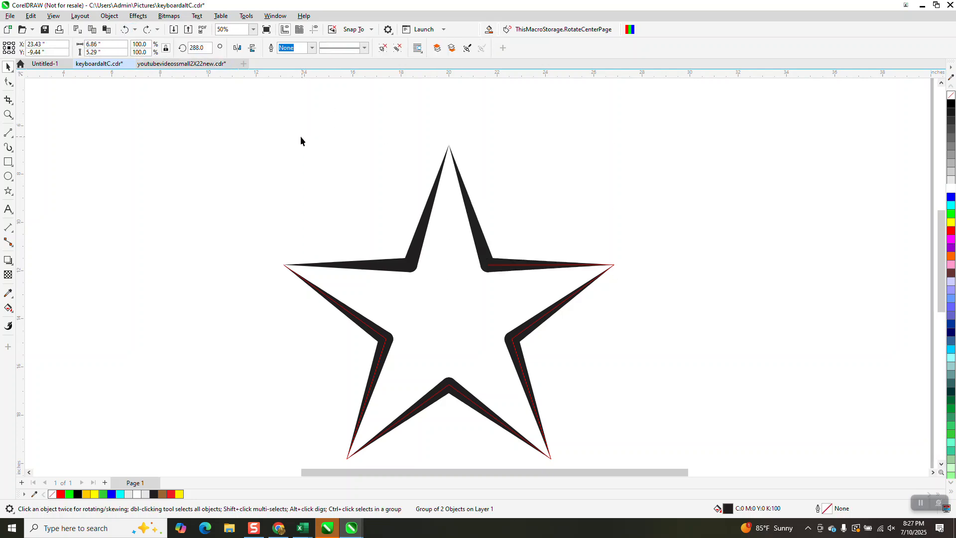
{"action": "left_click", "coordinate": [345, 50]}
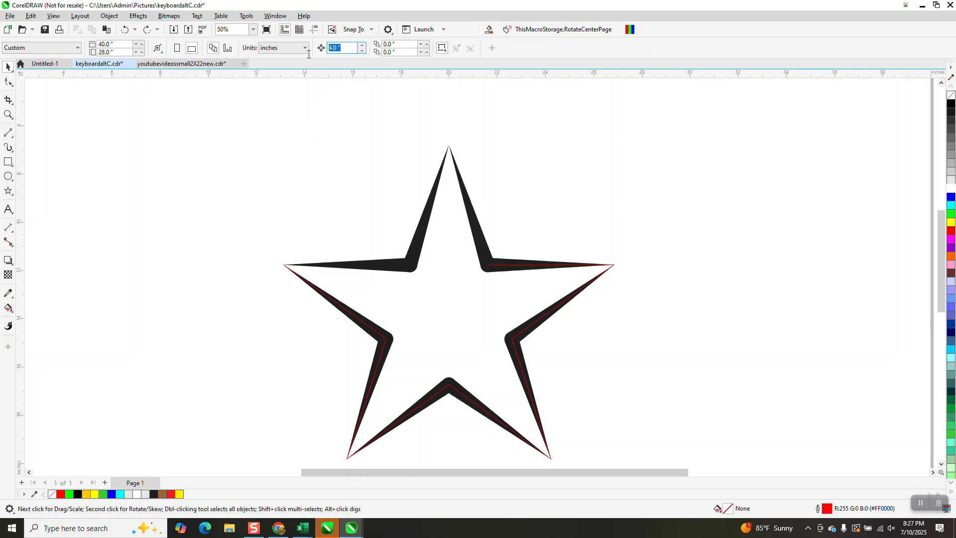
{"action": "type", "text": "10"}
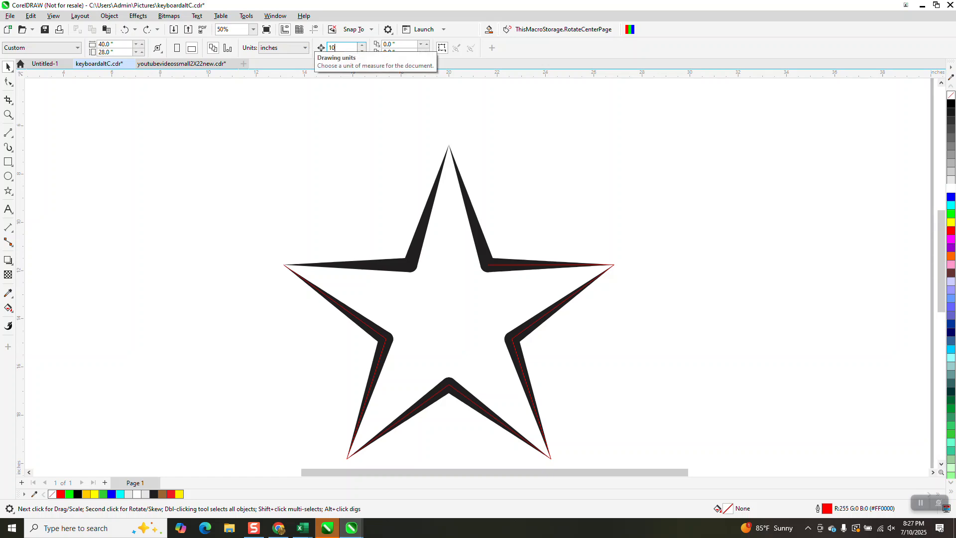
{"action": "left_click", "coordinate": [546, 268]}
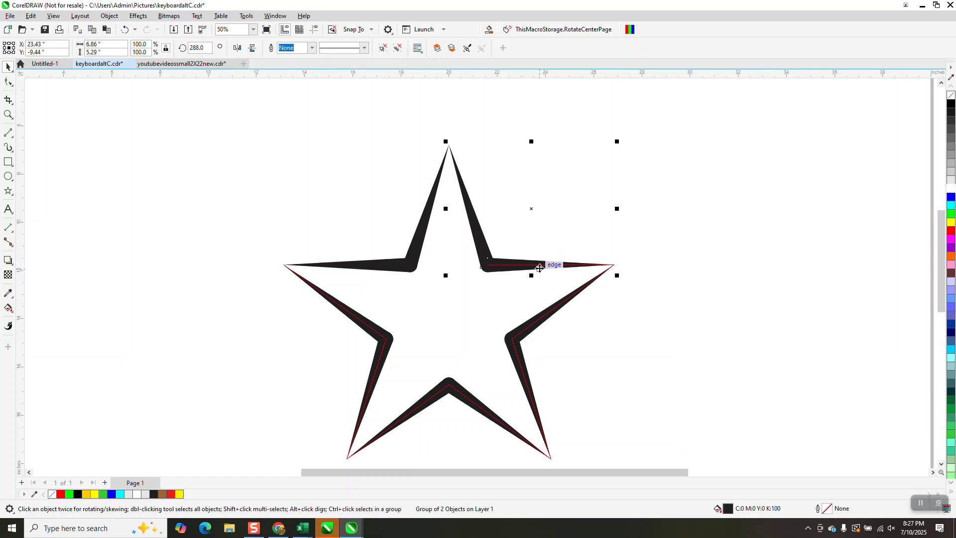
{"action": "key", "text": "Right"}
{"action": "left_click", "coordinate": [558, 311]}
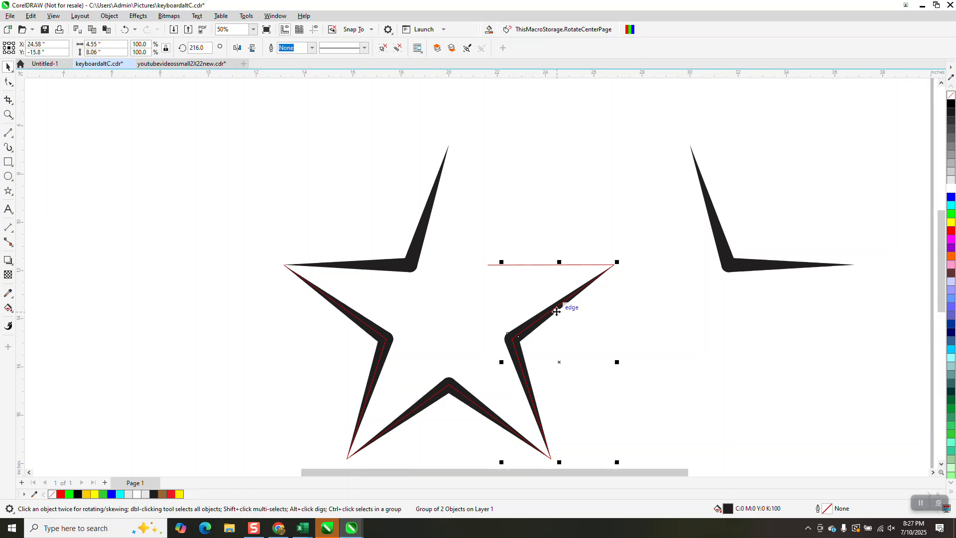
{"action": "key", "text": "Right"}
{"action": "left_click", "coordinate": [472, 398]}
{"action": "key", "text": "Right"}
{"action": "left_click", "coordinate": [384, 367]}
{"action": "key", "text": "Right"}
{"action": "left_click", "coordinate": [408, 265]}
{"action": "key", "text": "Right"}
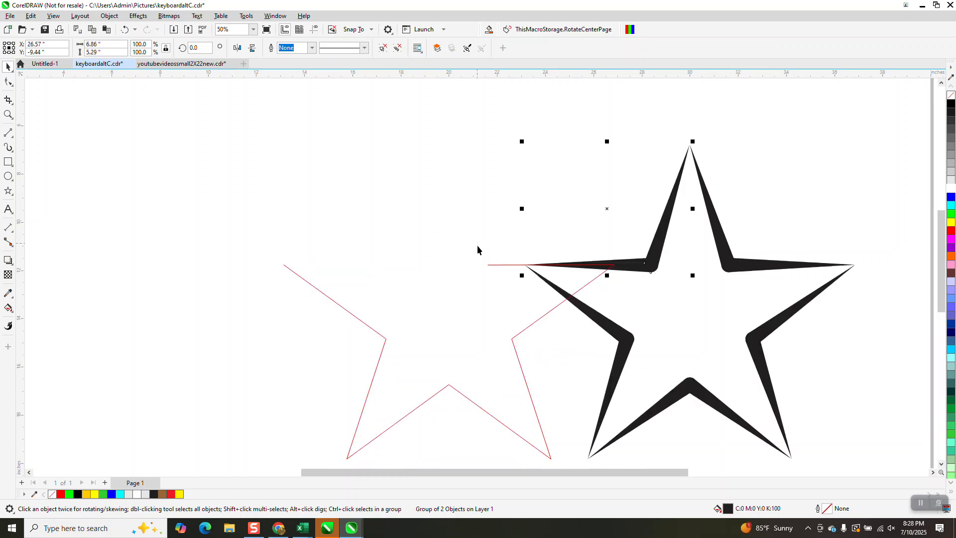
- Try to delete the leftover red lines with one enclosing selection and undo the deletion
{"action": "left_click_drag", "start_coordinate": [265, 222], "coordinate": [644, 453]}
{"action": "left_click", "coordinate": [655, 425]}
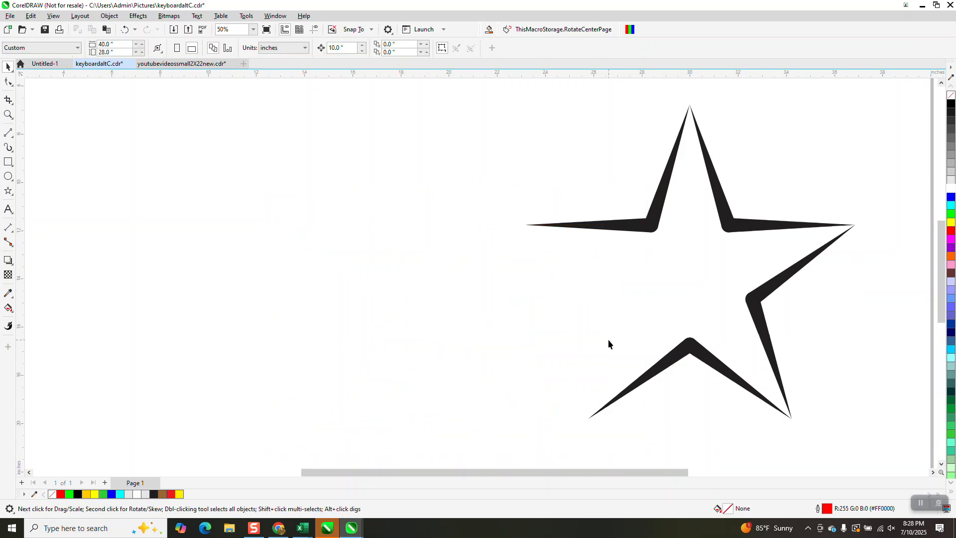
{"action": "left_click", "coordinate": [125, 28]}
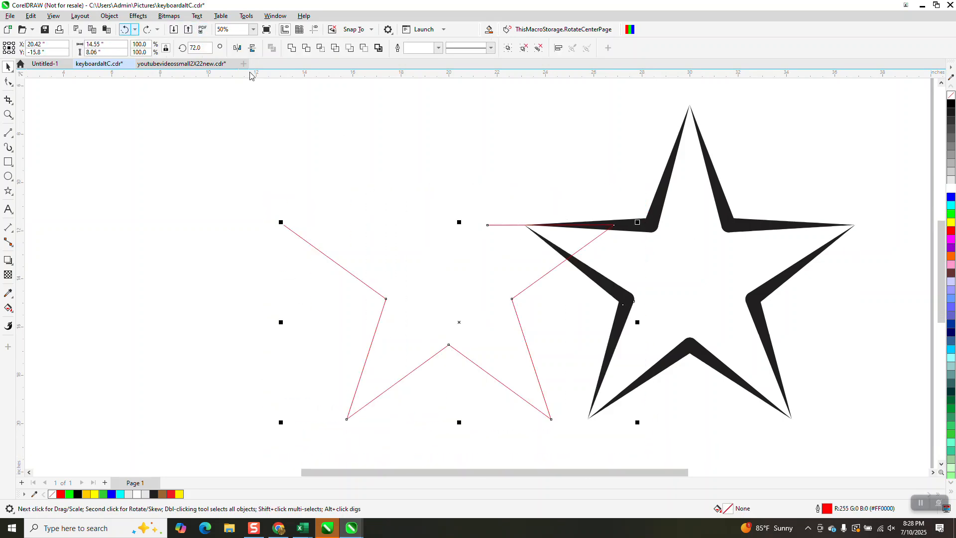
- Delete the horizontal red line and all the other leftover red star lines, keeping the five black stroke groups
{"action": "left_click", "coordinate": [498, 225]}
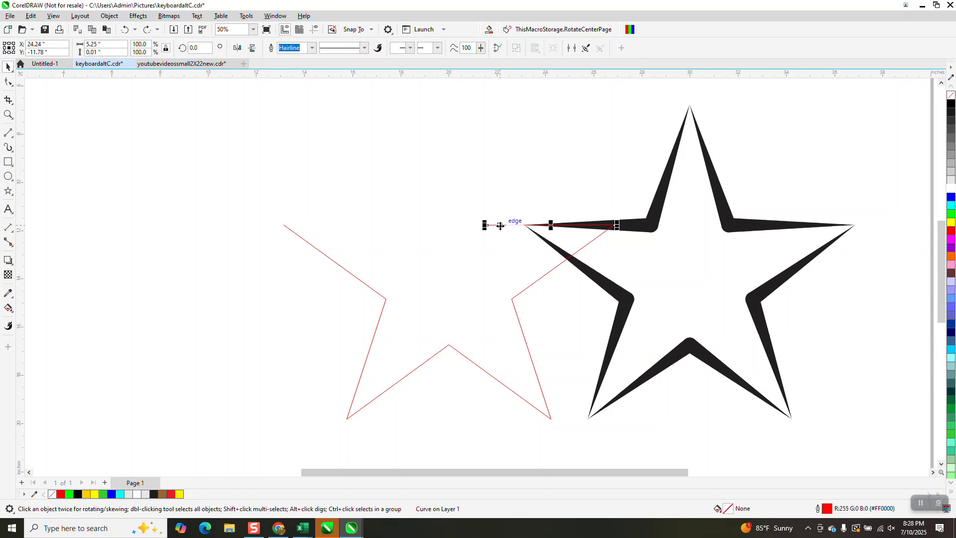
{"action": "key", "text": "Delete"}
{"action": "left_click", "coordinate": [541, 280]}
{"action": "key", "text": "Delete"}
{"action": "left_click_drag", "start_coordinate": [262, 209], "coordinate": [397, 393]}
{"action": "left_click_drag", "start_coordinate": [556, 455], "coordinate": [556, 454]}
{"action": "key", "text": "Delete"}
- Select all five stroke groups of the star, remove their fill and give them a black outline
{"action": "scroll", "coordinate": [517, 315], "scroll_direction": "down", "scroll_amount": 1}
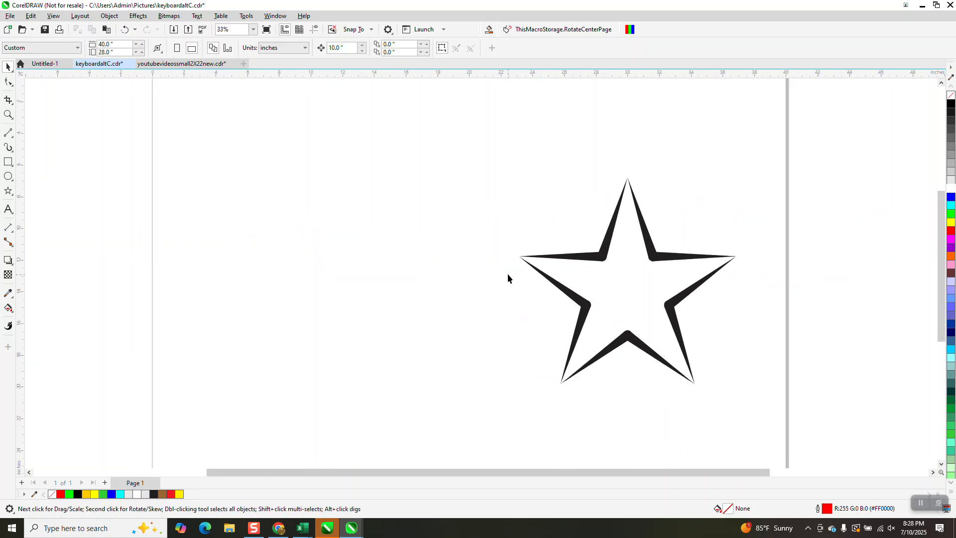
{"action": "left_click", "coordinate": [8, 115]}
{"action": "left_click_drag", "start_coordinate": [511, 153], "coordinate": [796, 444]}
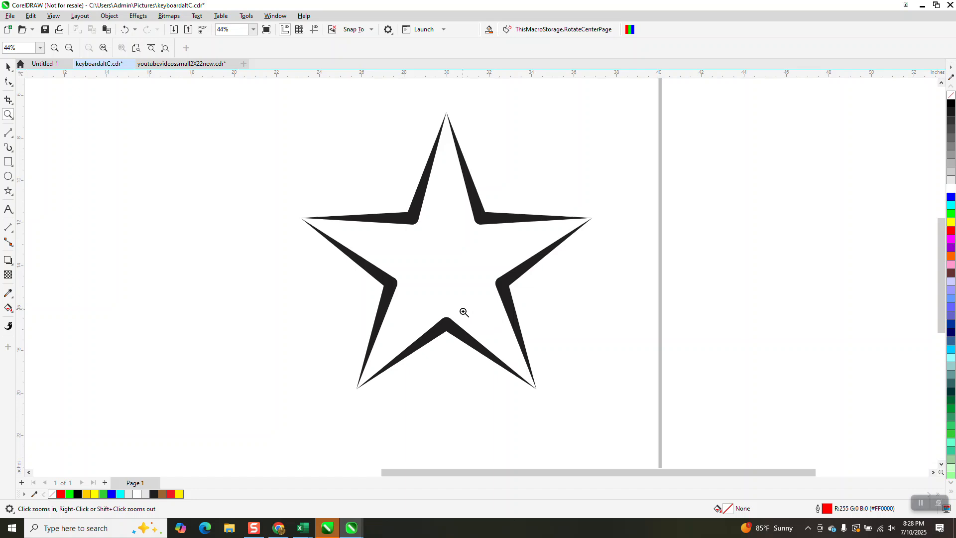
{"action": "left_click_drag", "start_coordinate": [356, 386], "coordinate": [385, 400]}
{"action": "scroll", "coordinate": [419, 384], "scroll_direction": "down", "scroll_amount": 4}
{"action": "scroll", "coordinate": [344, 345], "scroll_direction": "down", "scroll_amount": 5}
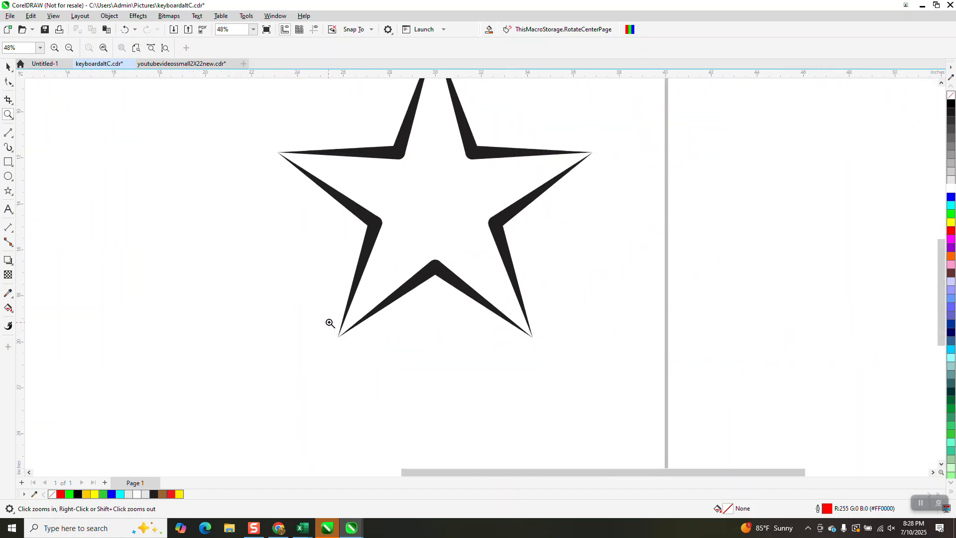
{"action": "scroll", "coordinate": [167, 213], "scroll_direction": "down", "scroll_amount": 1}
{"action": "left_click", "coordinate": [8, 67]}
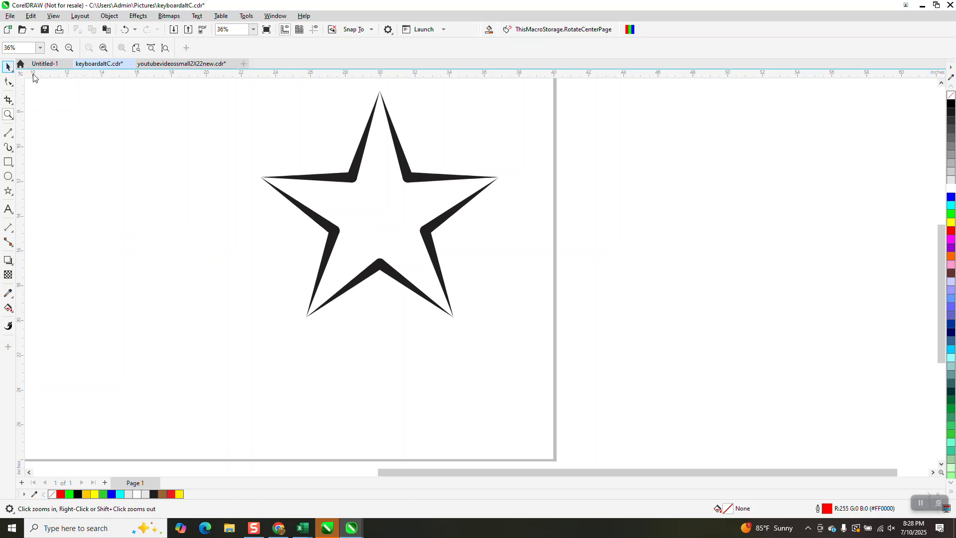
{"action": "left_click_drag", "start_coordinate": [276, 158], "coordinate": [563, 354]}
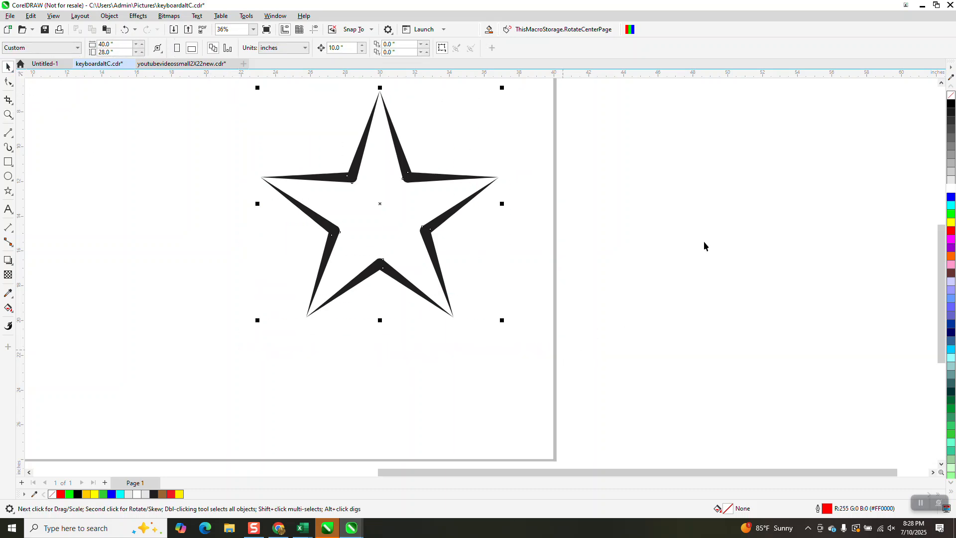
{"action": "left_click", "coordinate": [949, 96]}
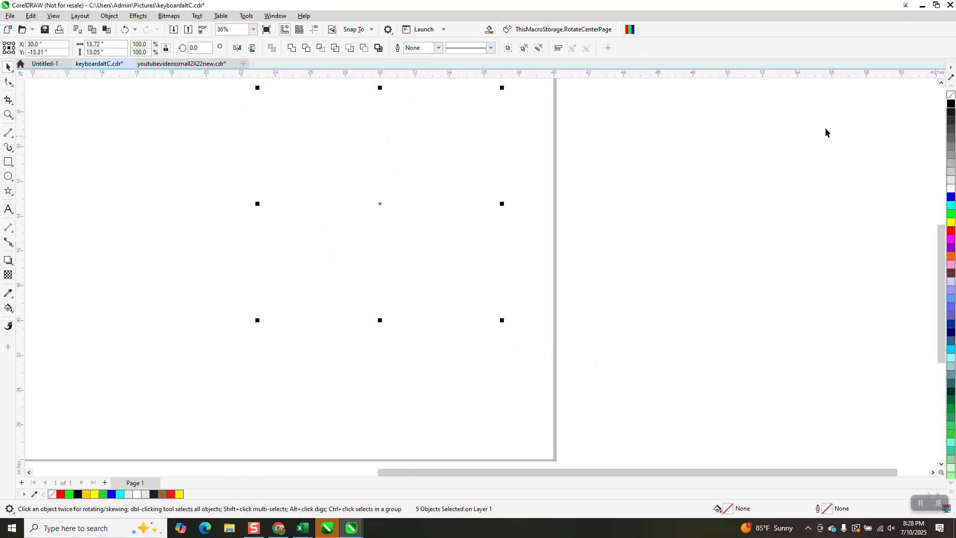
{"action": "right_click", "coordinate": [951, 104]}
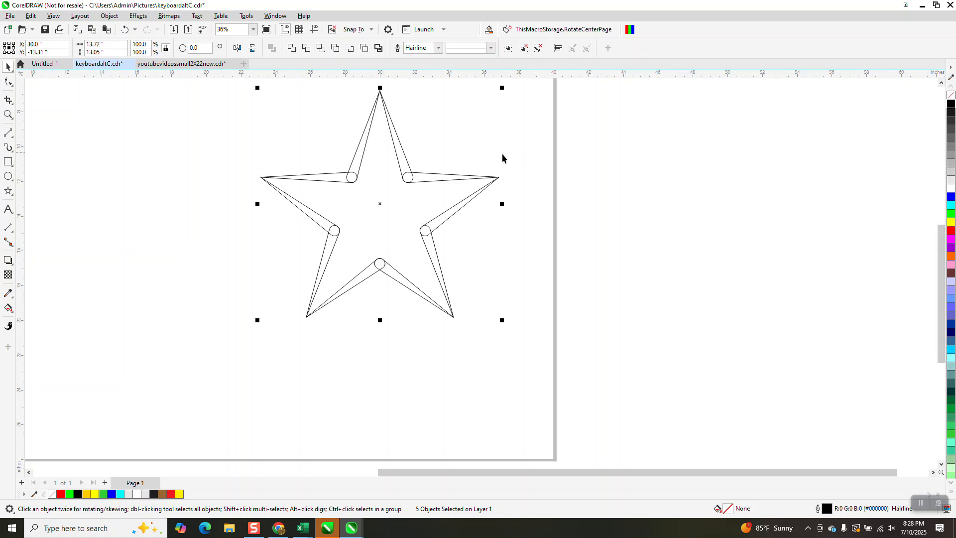
- Select all the outlined stroke groups and weld them into a single star curve
{"action": "scroll", "coordinate": [501, 256], "scroll_direction": "down", "scroll_amount": 2}
{"action": "left_click_drag", "start_coordinate": [306, 109], "coordinate": [375, 263]}
{"action": "left_click_drag", "start_coordinate": [551, 330], "coordinate": [551, 330]}
{"action": "left_click", "coordinate": [293, 48]}
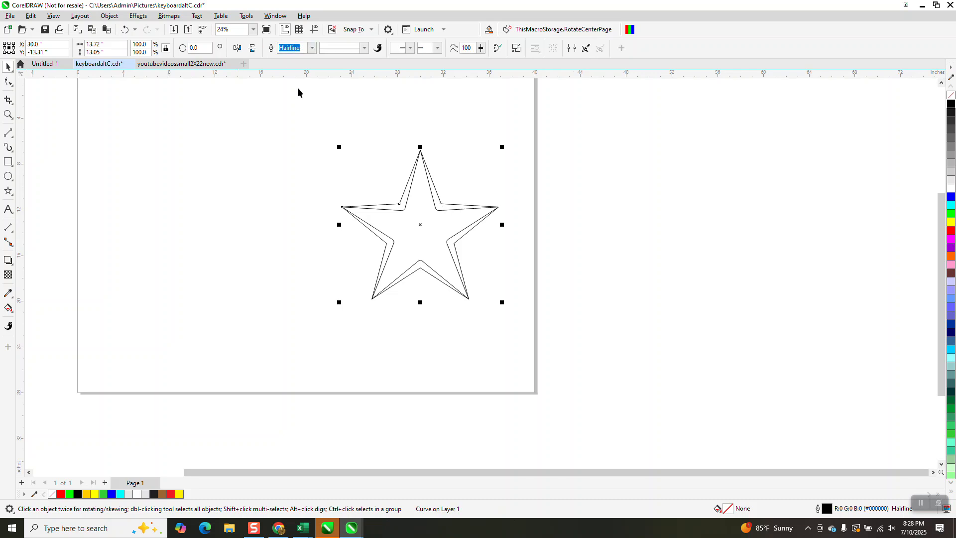
- Draw a rectangle about 17 by 15.8 inches around the welded star
{"action": "left_click", "coordinate": [9, 308]}
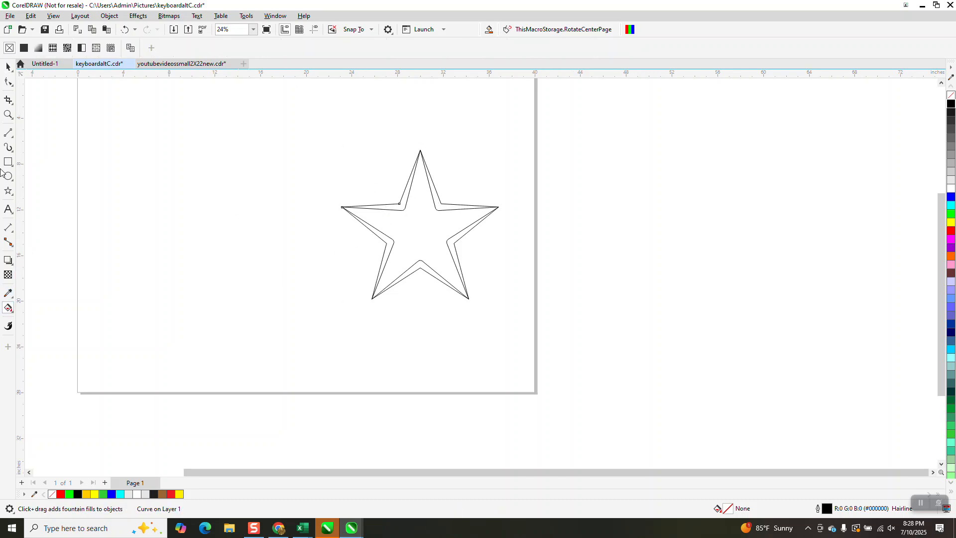
{"action": "left_click", "coordinate": [12, 313]}
{"action": "left_click_drag", "start_coordinate": [330, 139], "coordinate": [525, 320]}
- Use Smart Fill to colour the five tapered border regions of the star yellow with no outline
{"action": "left_click", "coordinate": [12, 311]}
{"action": "left_click", "coordinate": [39, 319]}
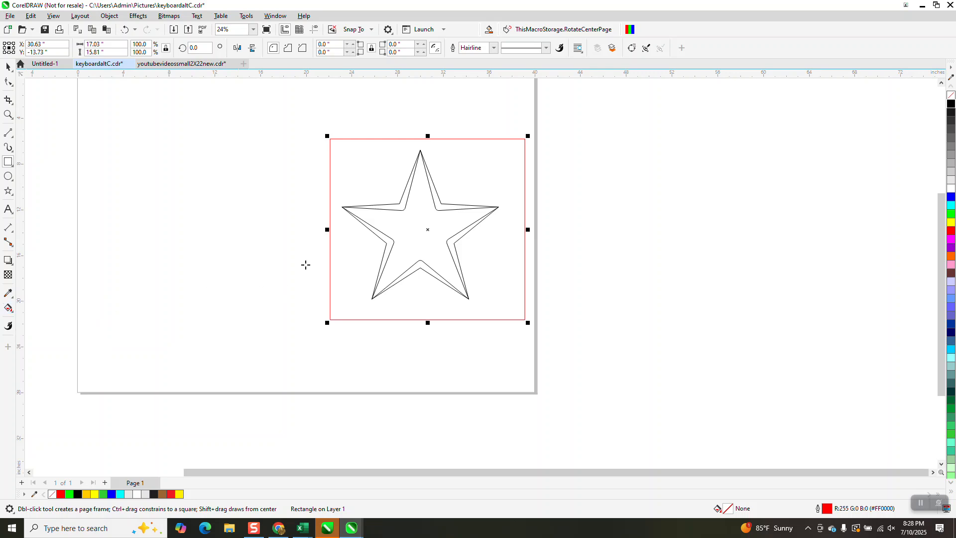
{"action": "left_click", "coordinate": [383, 236]}
{"action": "left_click", "coordinate": [402, 204]}
{"action": "left_click", "coordinate": [442, 205]}
{"action": "left_click", "coordinate": [453, 240]}
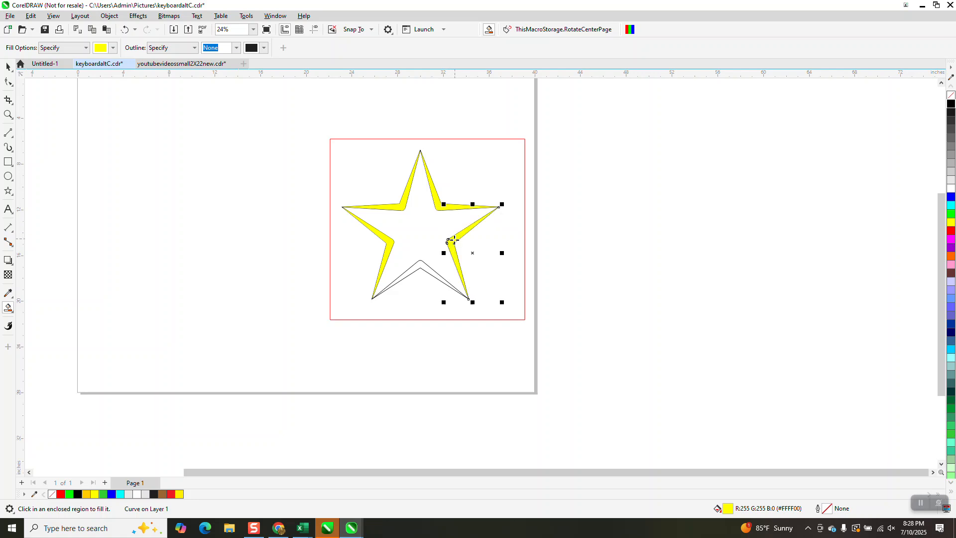
{"action": "left_click", "coordinate": [423, 265]}
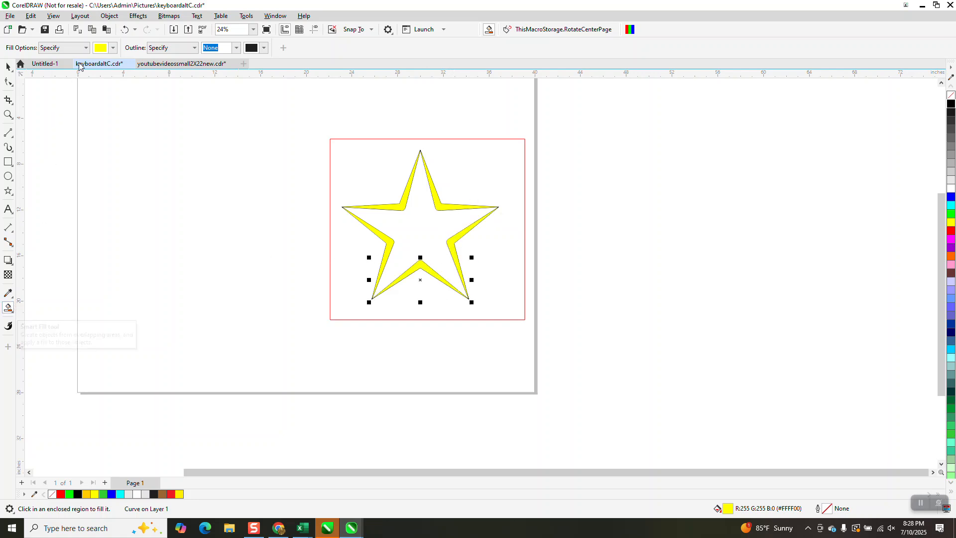
- Set the Smart Fill colour to red and fill the star's central region
{"action": "left_click", "coordinate": [113, 48]}
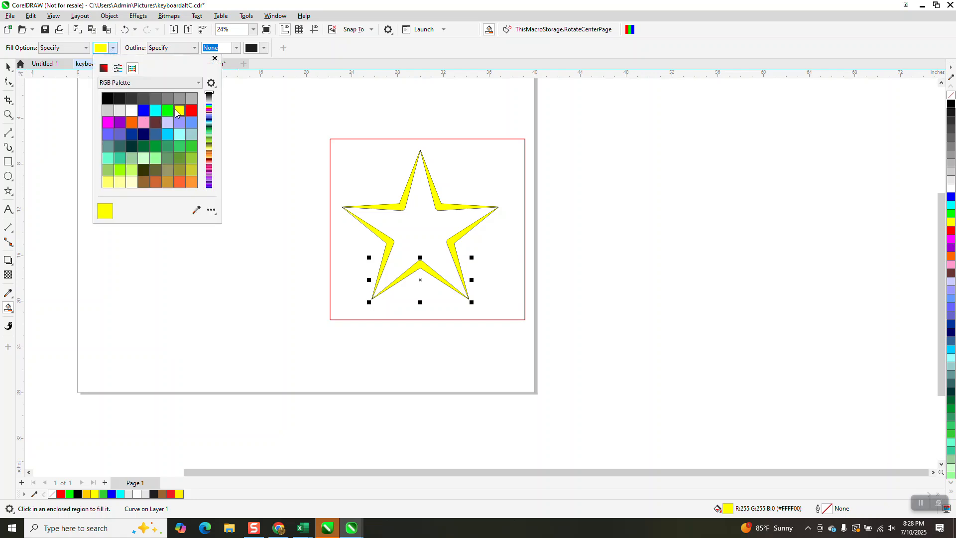
{"action": "left_click", "coordinate": [188, 109]}
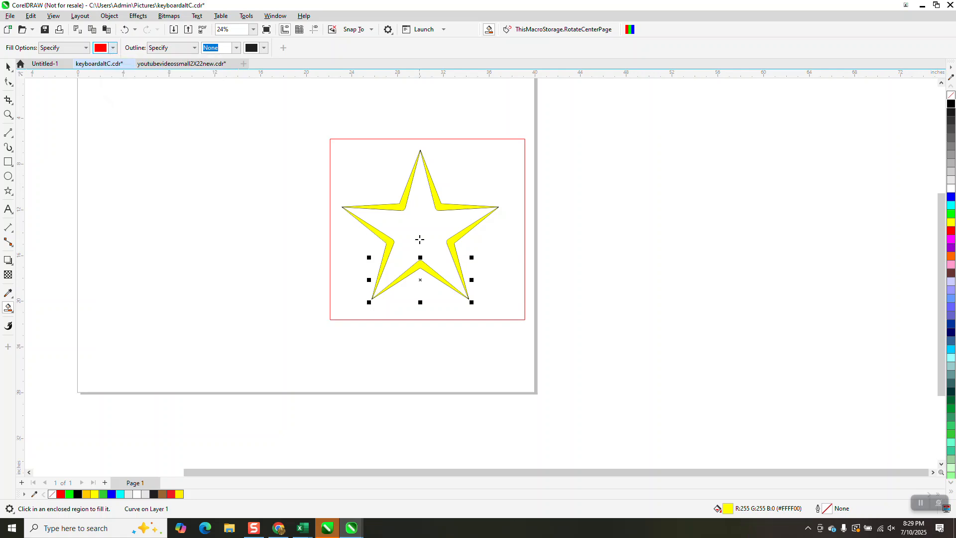
{"action": "left_click", "coordinate": [419, 239]}
- Delete the red rectangle around the star and remove the outline from all the star's shapes
{"action": "left_click", "coordinate": [8, 66]}
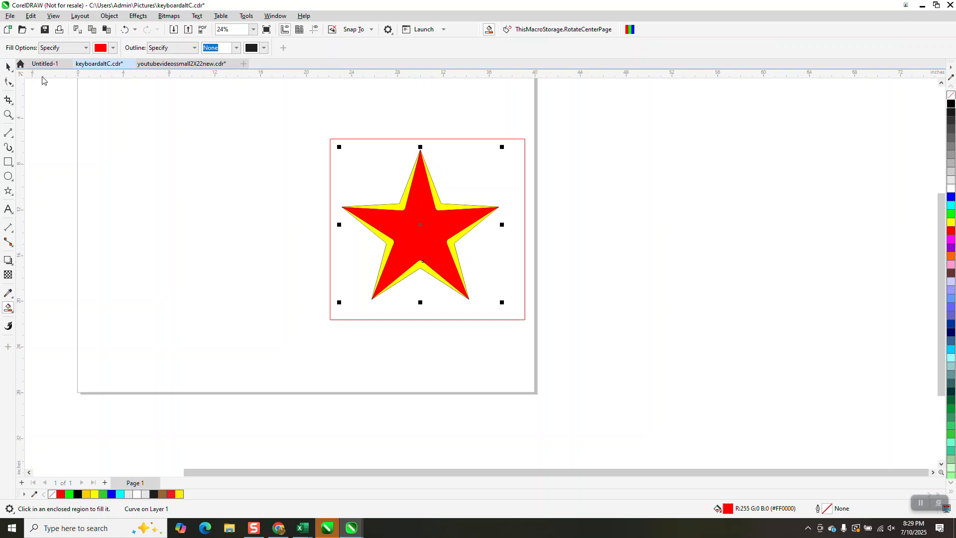
{"action": "left_click", "coordinate": [330, 140]}
{"action": "key", "text": "Delete"}
{"action": "left_click_drag", "start_coordinate": [326, 134], "coordinate": [548, 314]}
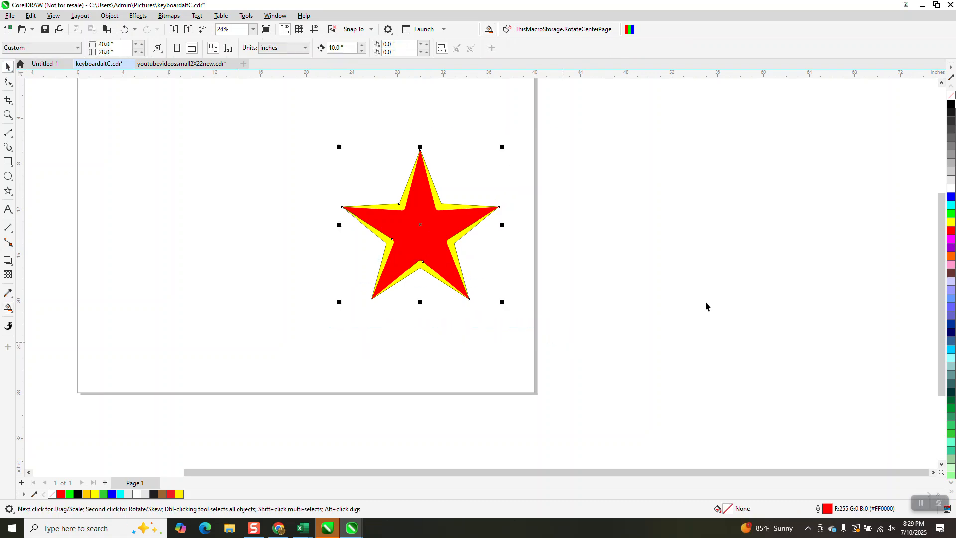
{"action": "right_click", "coordinate": [951, 95]}
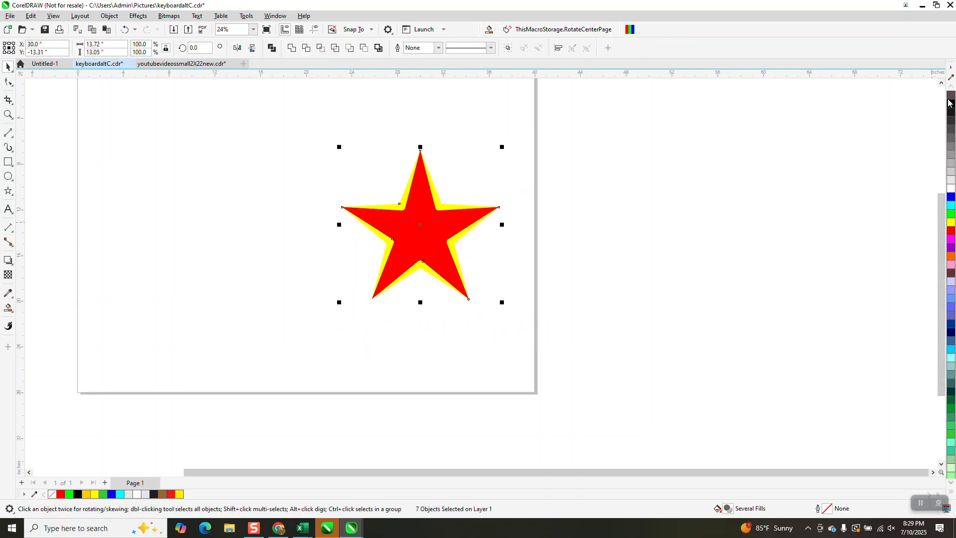
- Draw a rectangle about 17.7 by 16.4 inches around the star and fill it with black
{"action": "left_click", "coordinate": [9, 162]}
{"action": "left_click_drag", "start_coordinate": [331, 137], "coordinate": [537, 325]}
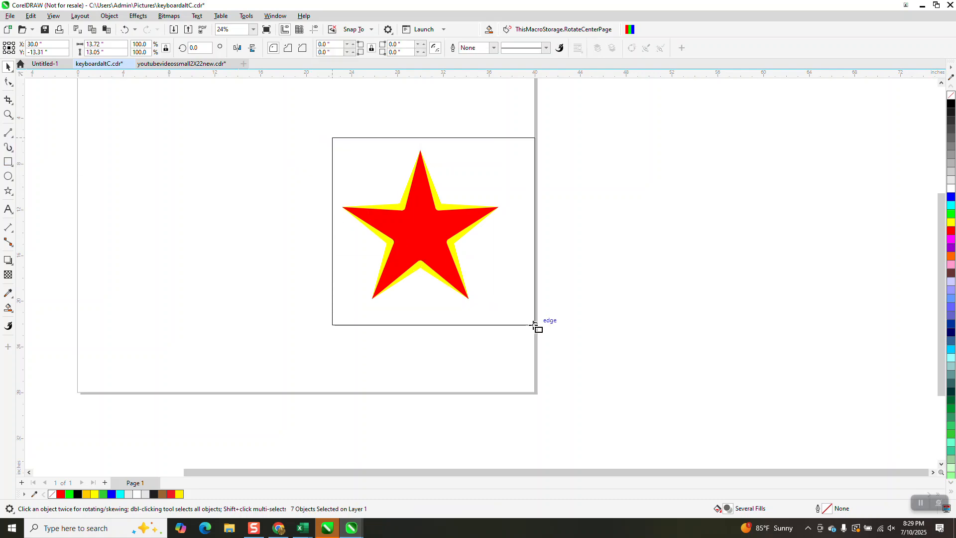
{"action": "left_click", "coordinate": [950, 105]}
- Send the black rectangle to the back of the page, behind the star
{"action": "left_click", "coordinate": [109, 16]}
{"action": "mouse_move", "coordinate": [124, 187]}
{"action": "mouse_move", "coordinate": [164, 175]}
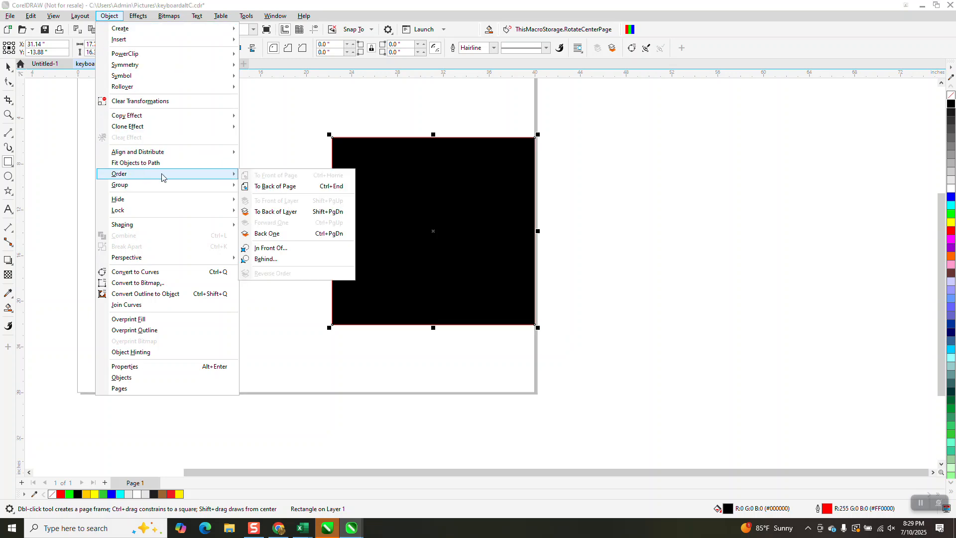
{"action": "left_click", "coordinate": [273, 187]}
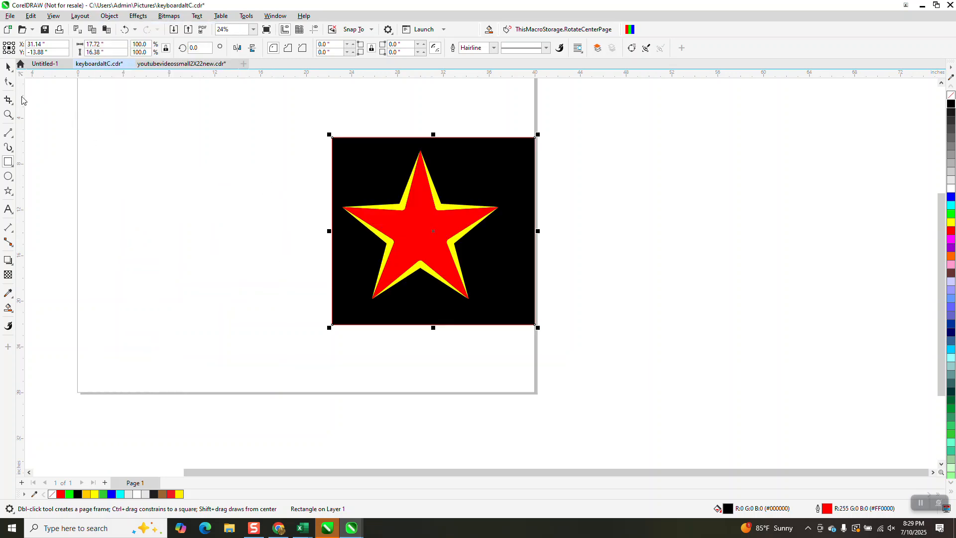
- Examine an inner corner of the star's yellow border up close and the whole star against the black background
{"action": "left_click", "coordinate": [8, 114]}
{"action": "left_click_drag", "start_coordinate": [297, 135], "coordinate": [525, 330]}
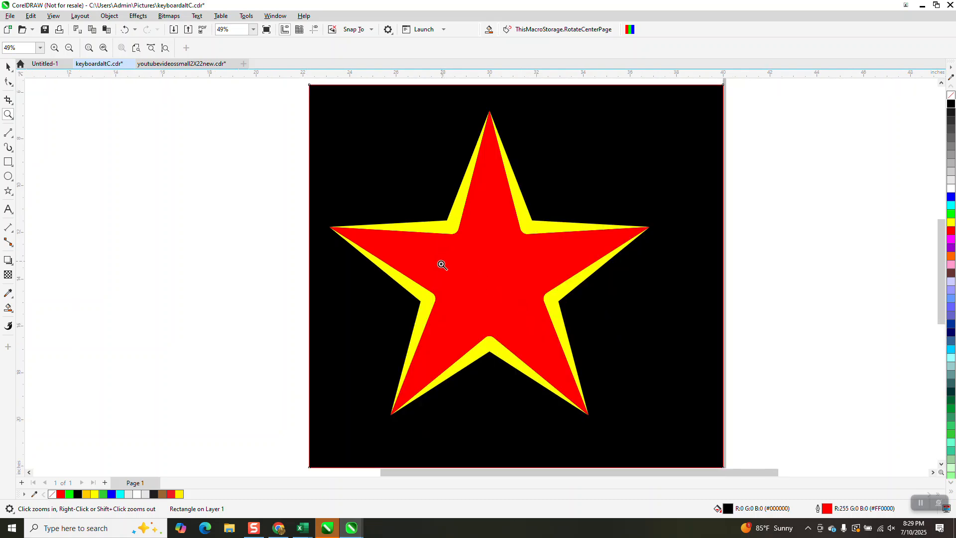
{"action": "left_click_drag", "start_coordinate": [422, 290], "coordinate": [443, 308]}
{"action": "scroll", "coordinate": [430, 287], "scroll_direction": "down", "scroll_amount": 3}
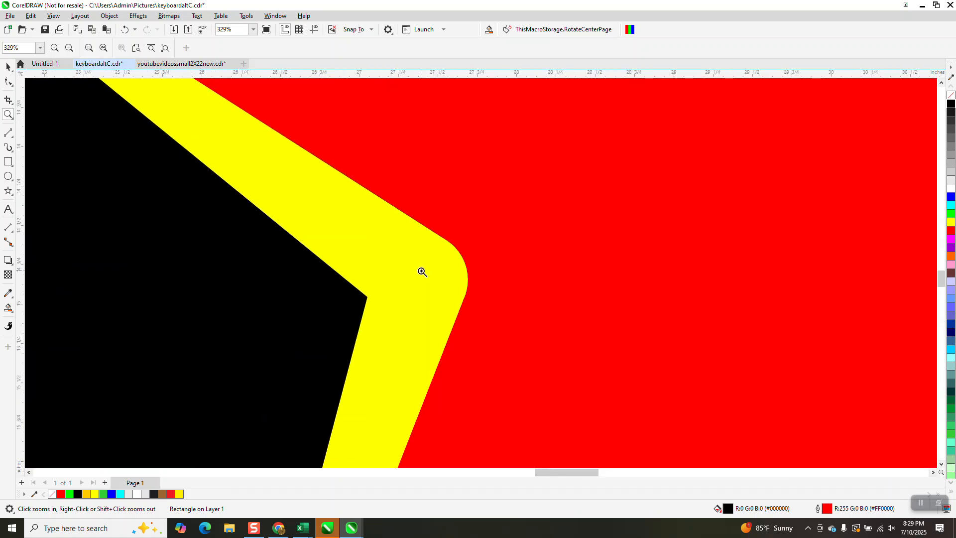
{"action": "scroll", "coordinate": [422, 271], "scroll_direction": "down", "scroll_amount": 5}
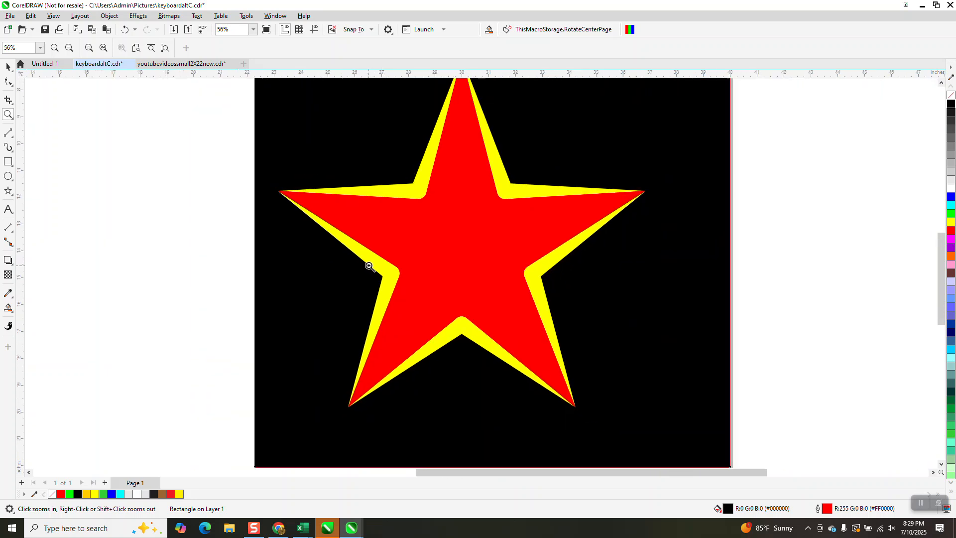
{"action": "scroll", "coordinate": [380, 260], "scroll_direction": "down", "scroll_amount": 1}
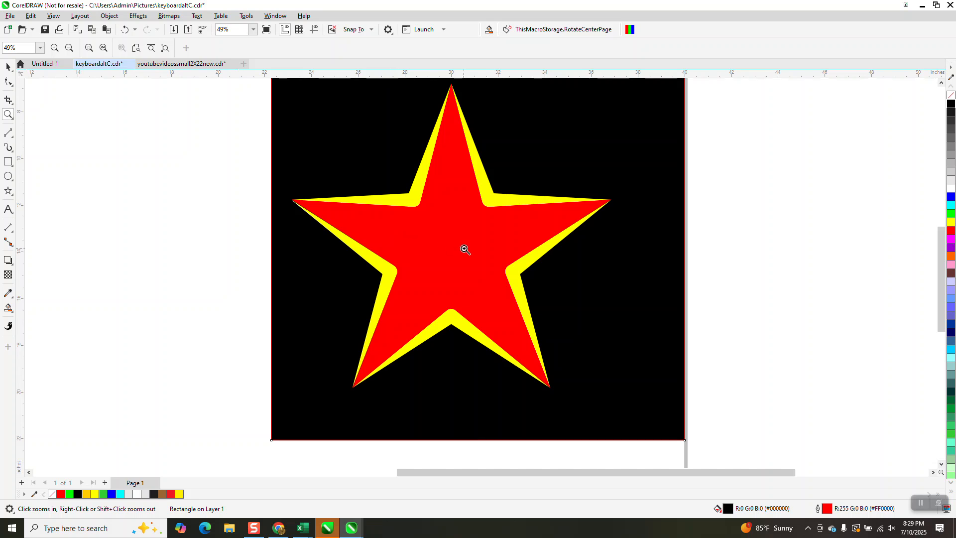
{"action": "scroll", "coordinate": [448, 251], "scroll_direction": "down", "scroll_amount": 1}
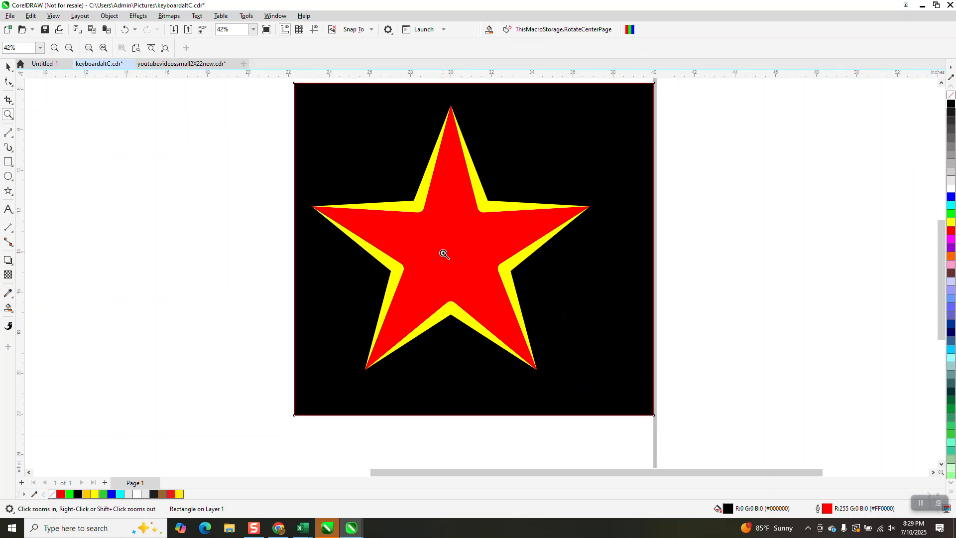
{"action": "scroll", "coordinate": [443, 254], "scroll_direction": "down", "scroll_amount": 2}
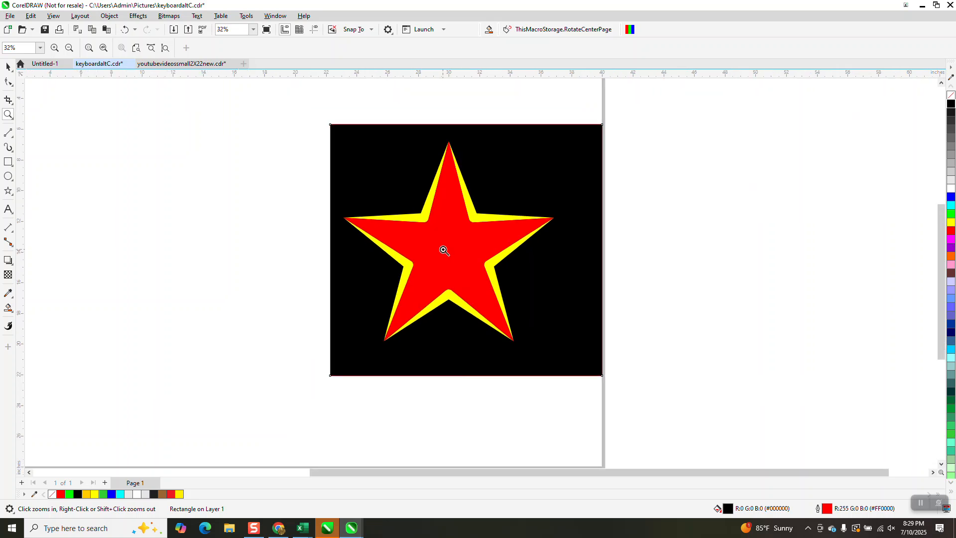